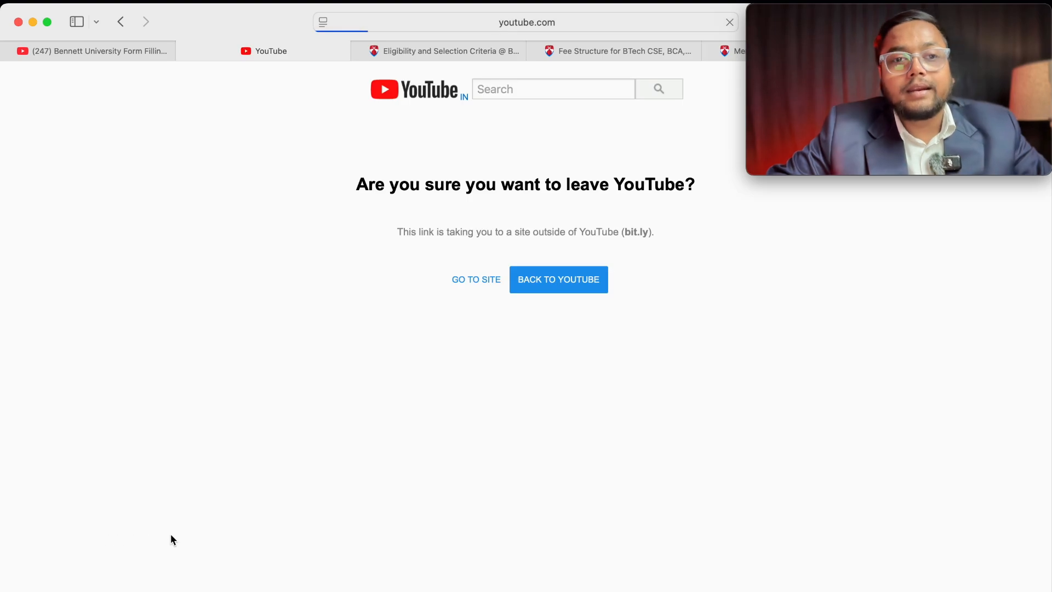
Step: On the application site, enter the candidate's name, e-mail and mobile number, then request an OTP
{"action": "left_click", "coordinate": [482, 287]}
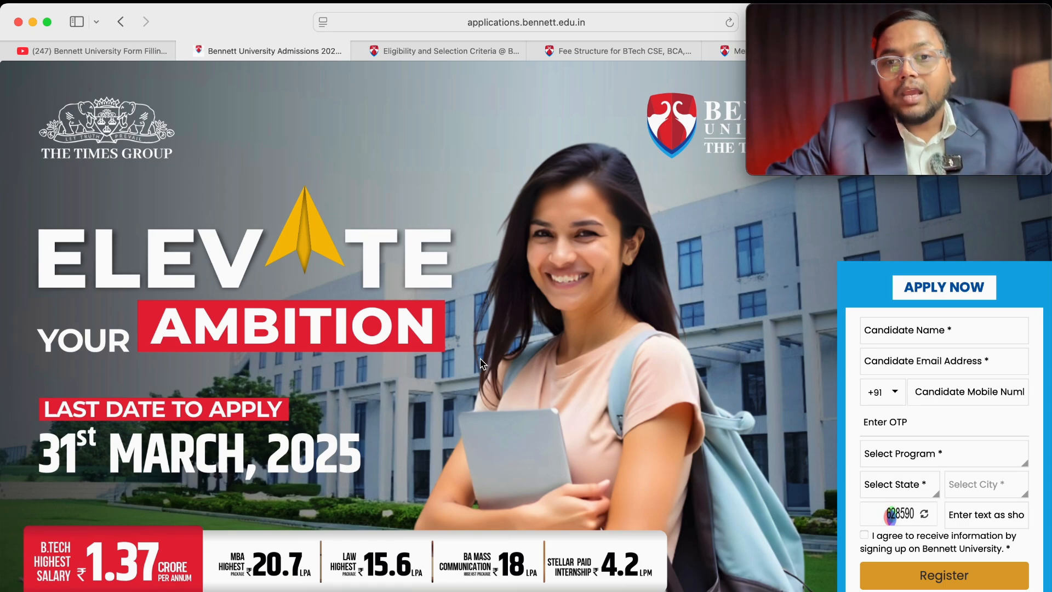
{"action": "left_click", "coordinate": [906, 333]}
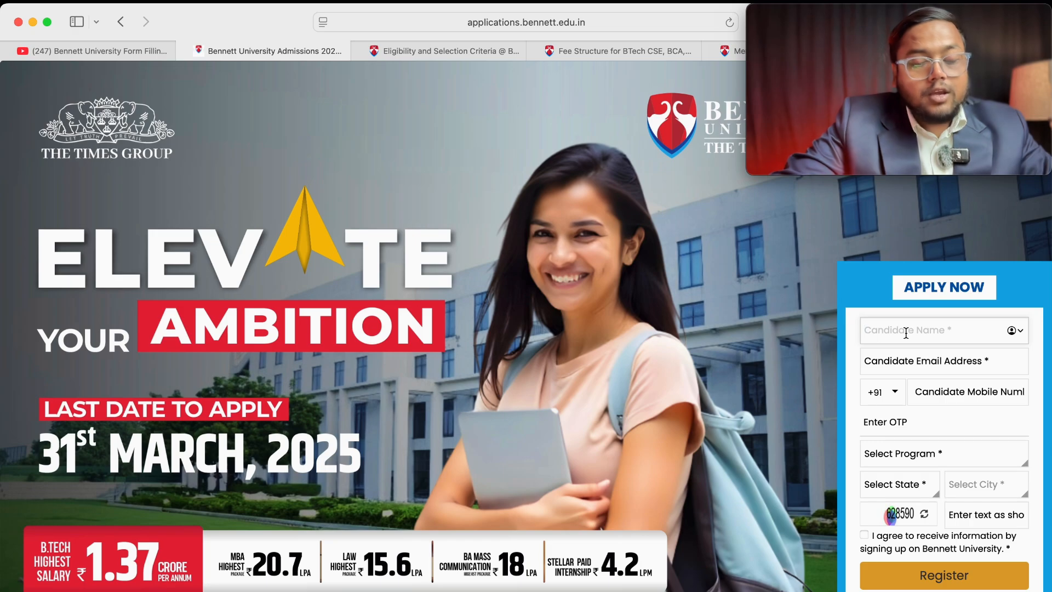
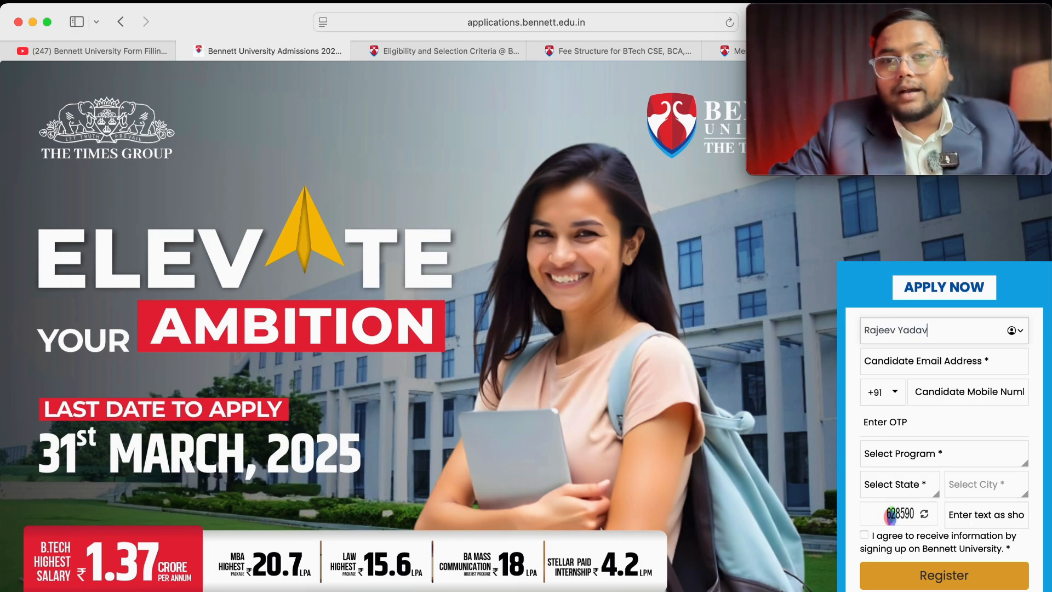
{"action": "left_click", "coordinate": [1006, 362]}
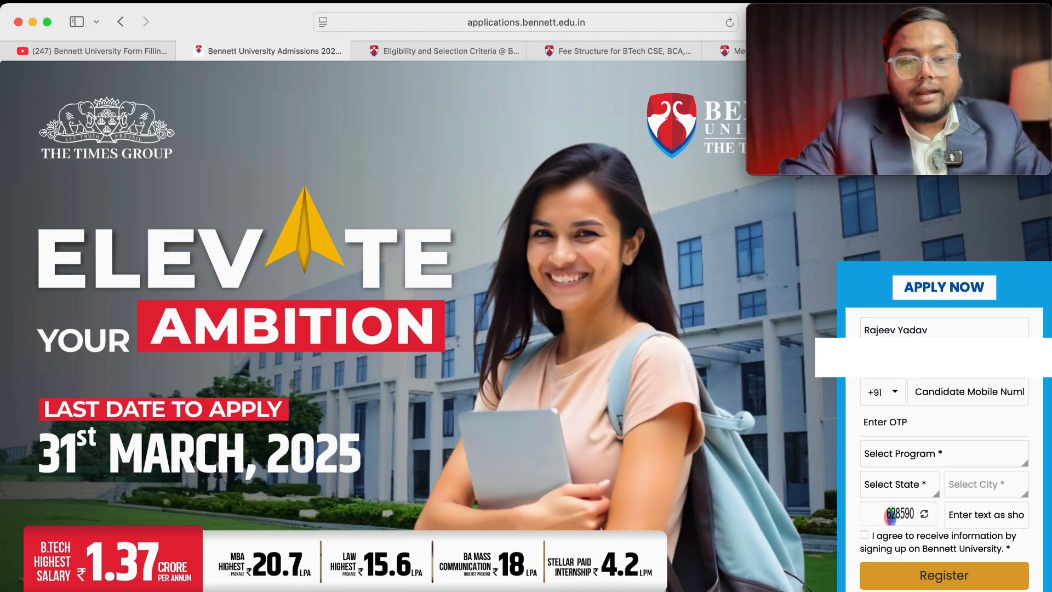
{"action": "left_click", "coordinate": [967, 394]}
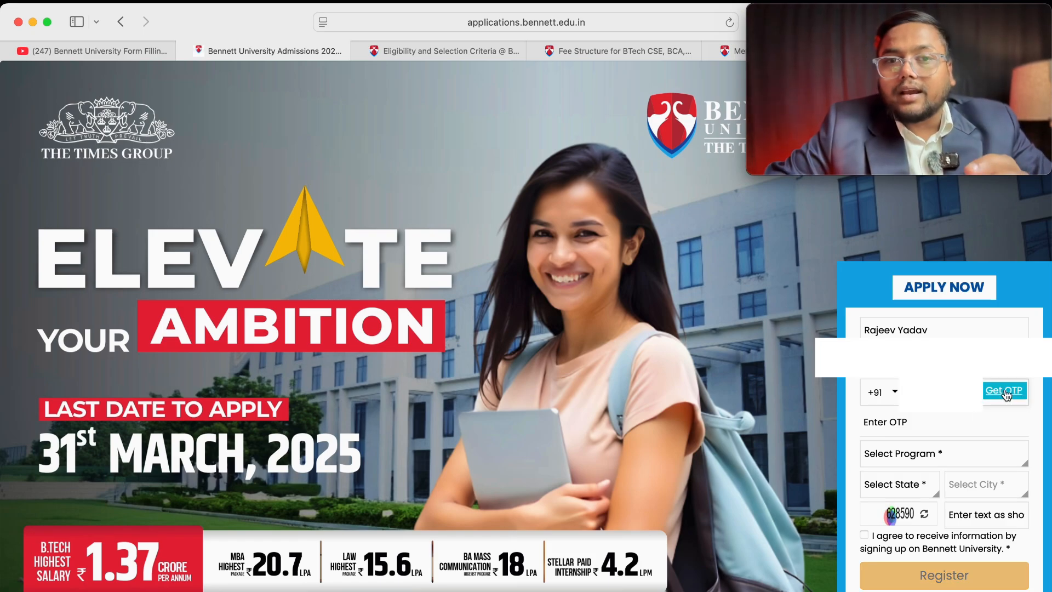
{"action": "left_click", "coordinate": [1004, 391]}
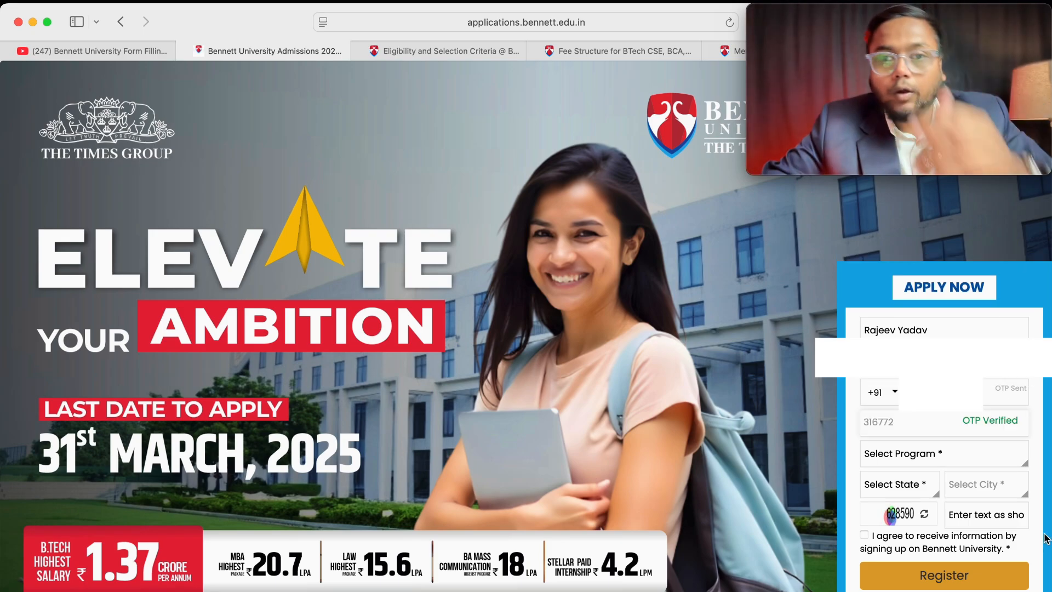
Step: Pick B.Tech CSE from the Select Program dropdown list
{"action": "left_click", "coordinate": [944, 453]}
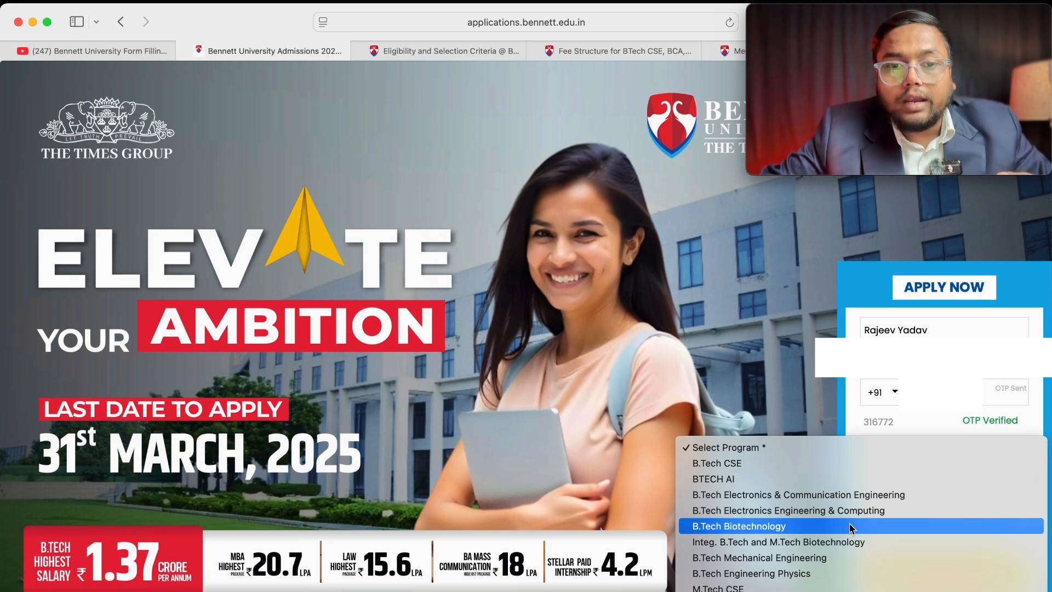
{"action": "scroll", "coordinate": [854, 515], "scroll_direction": "down", "scroll_amount": 3}
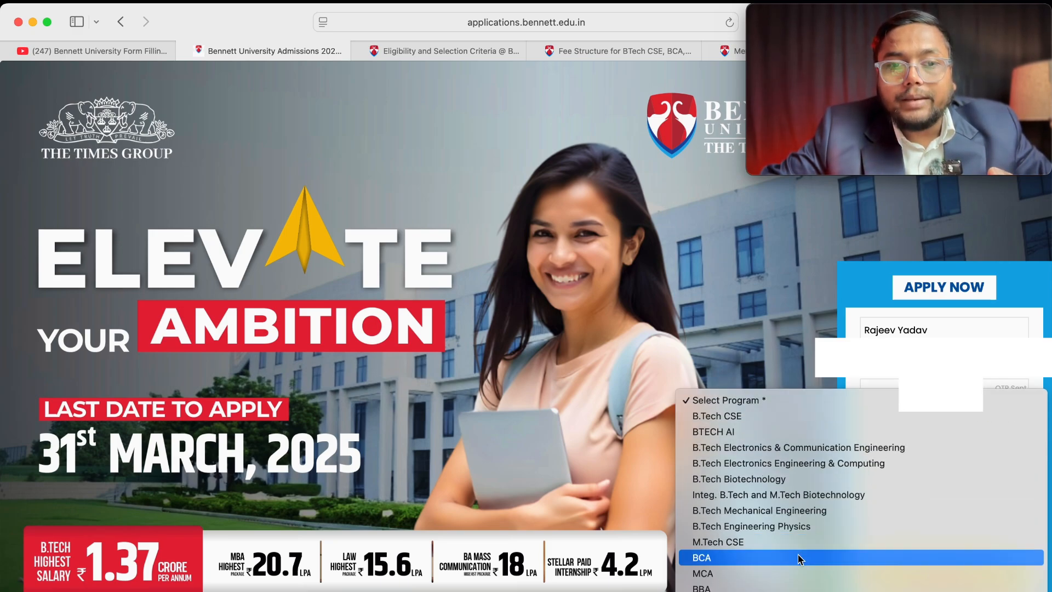
{"action": "scroll", "coordinate": [800, 559], "scroll_direction": "down", "scroll_amount": 2}
{"action": "scroll", "coordinate": [791, 558], "scroll_direction": "down", "scroll_amount": 2}
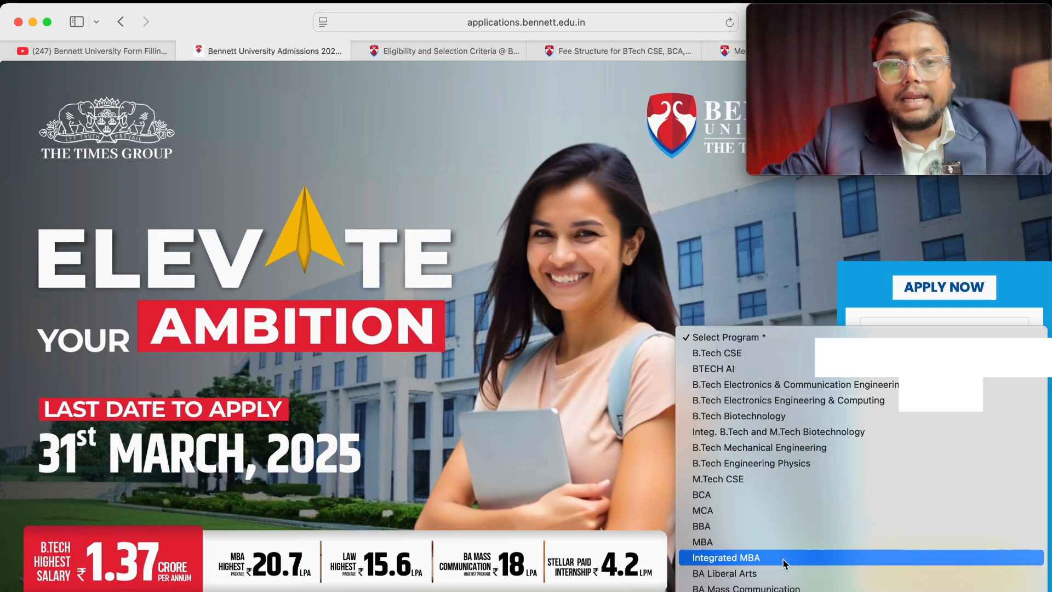
{"action": "scroll", "coordinate": [789, 559], "scroll_direction": "down", "scroll_amount": 3}
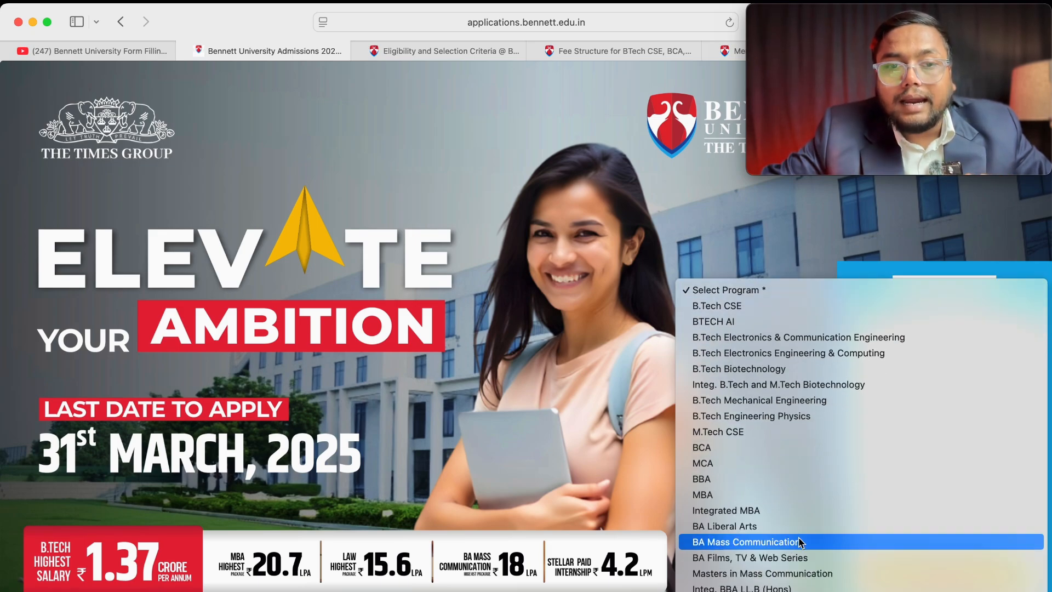
{"action": "scroll", "coordinate": [799, 557], "scroll_direction": "down", "scroll_amount": 3}
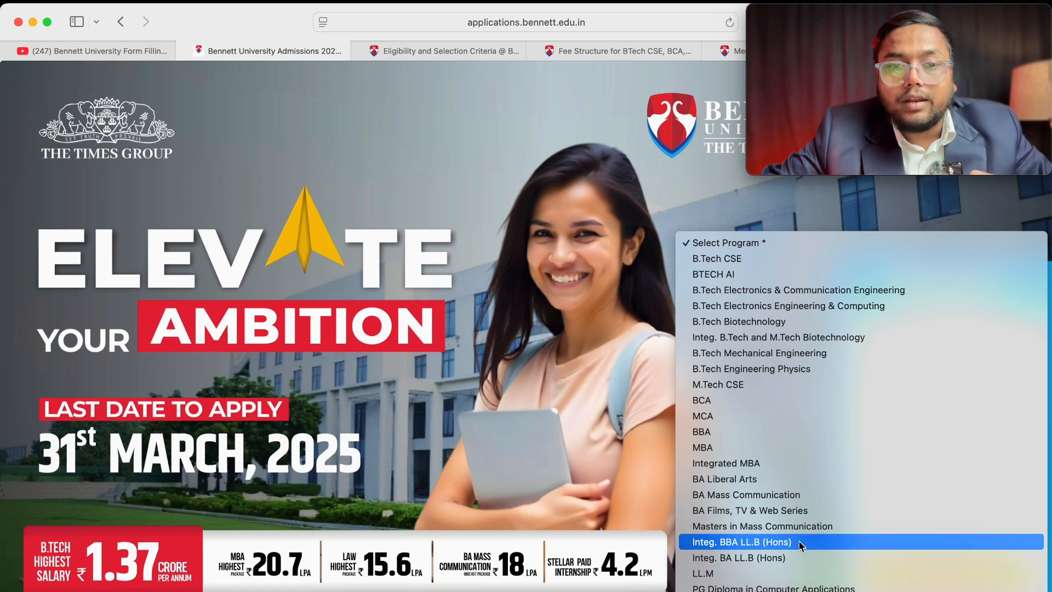
{"action": "scroll", "coordinate": [807, 542], "scroll_direction": "down", "scroll_amount": 4}
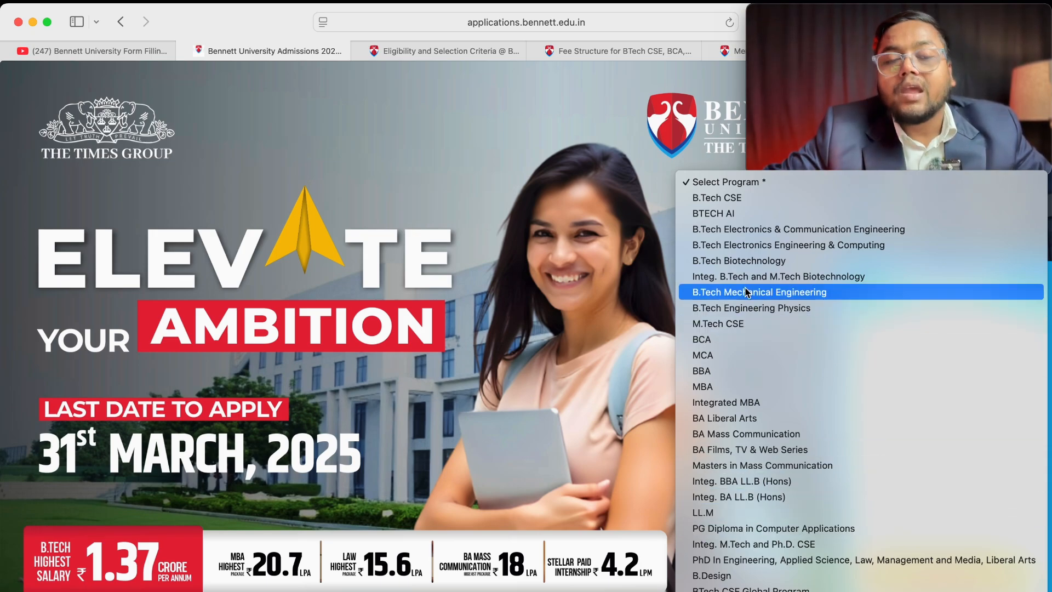
{"action": "left_click", "coordinate": [780, 198]}
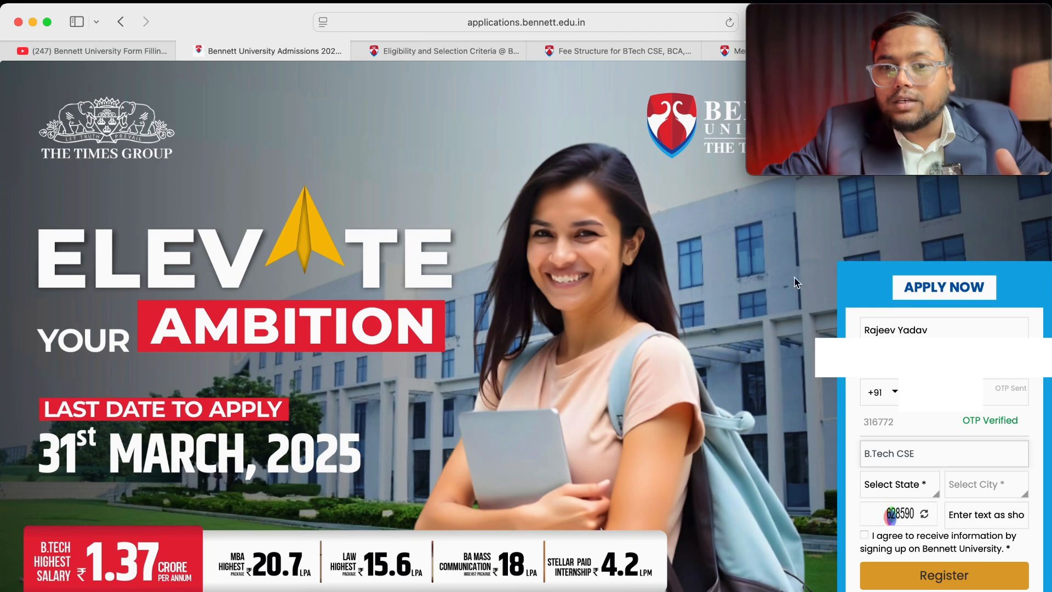
Step: Set the state to Delhi and the city to East Delhi
{"action": "left_click", "coordinate": [909, 498]}
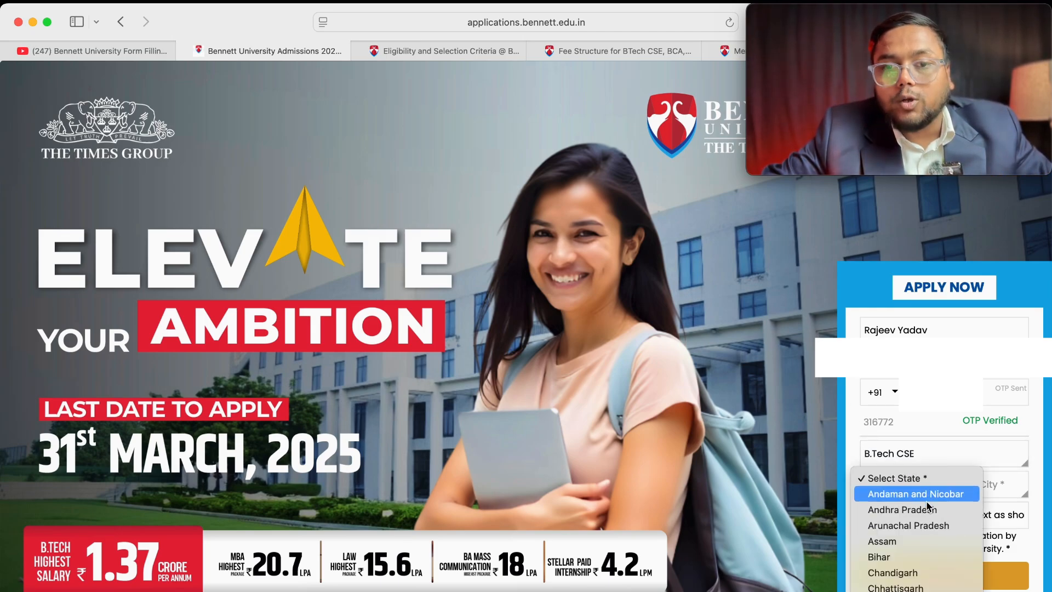
{"action": "scroll", "coordinate": [925, 570], "scroll_direction": "down", "scroll_amount": 4}
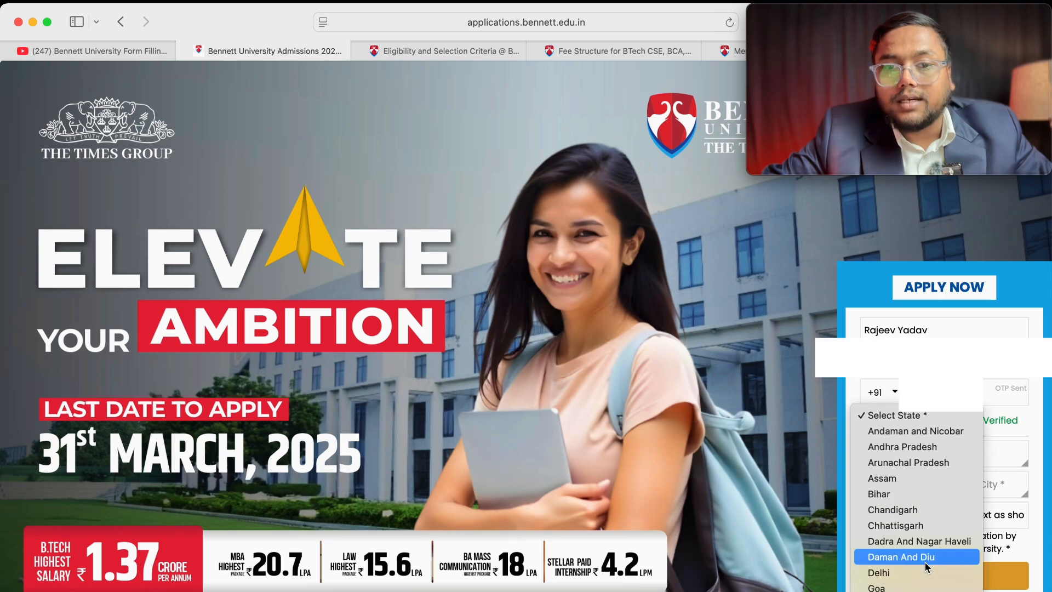
{"action": "left_click", "coordinate": [916, 573]}
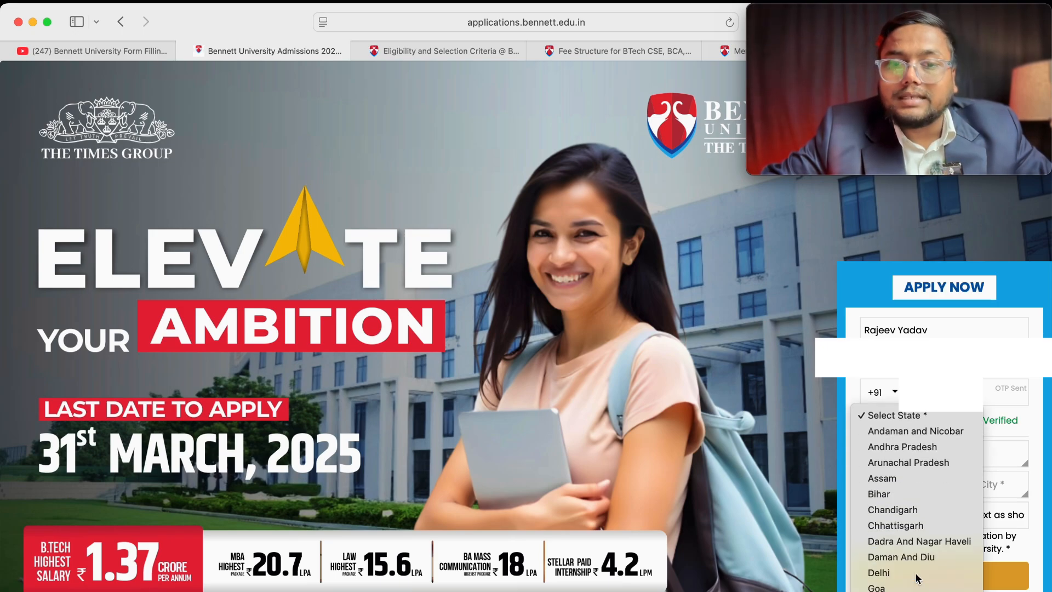
{"action": "left_click", "coordinate": [1013, 489]}
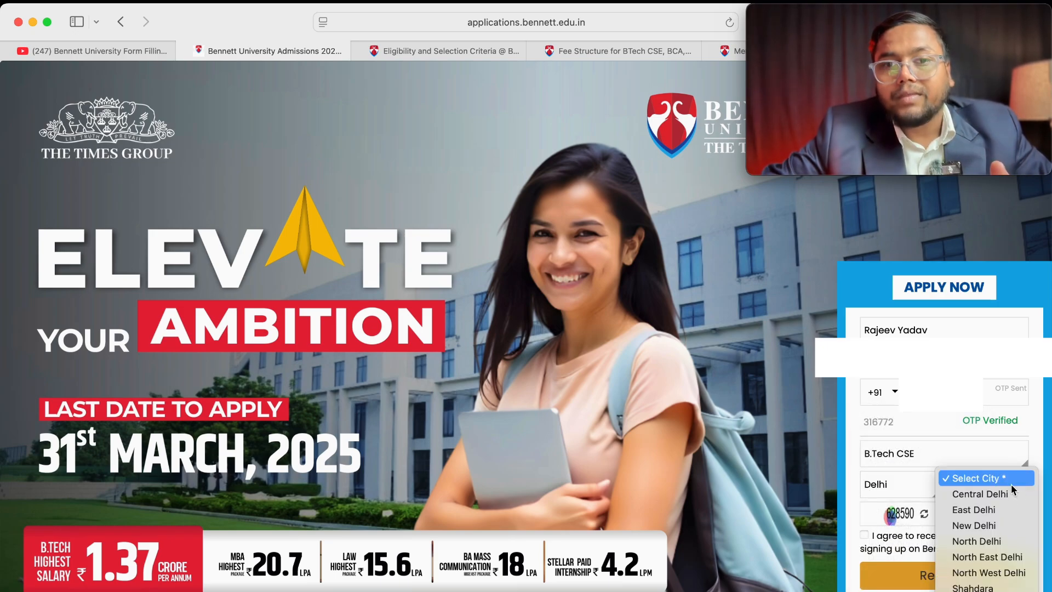
{"action": "left_click", "coordinate": [996, 511]}
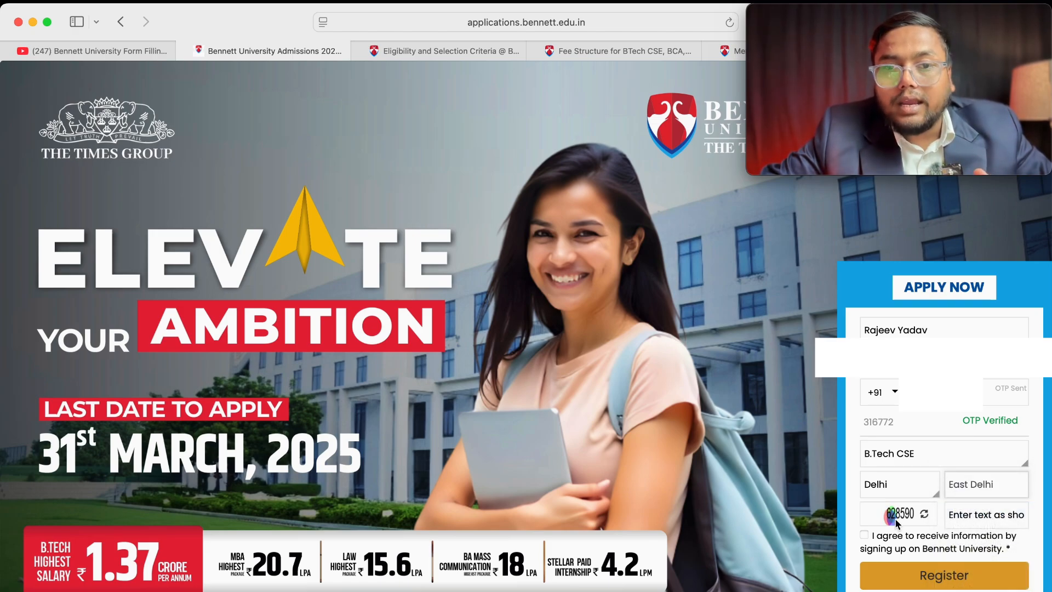
Step: Refresh the captcha, enter its code and submit the registration
{"action": "left_click", "coordinate": [925, 517]}
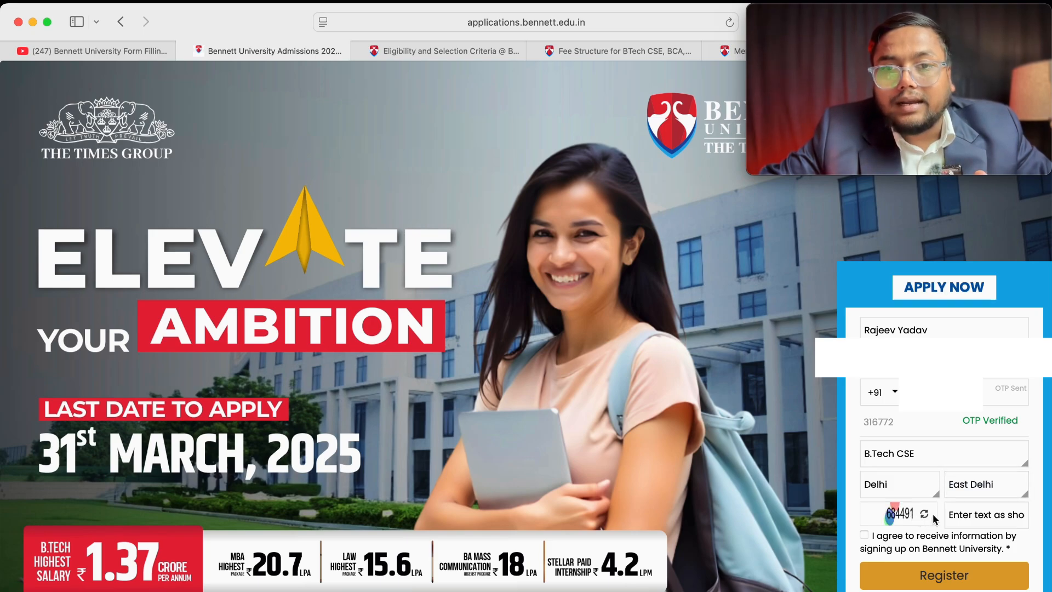
{"action": "left_click", "coordinate": [972, 516]}
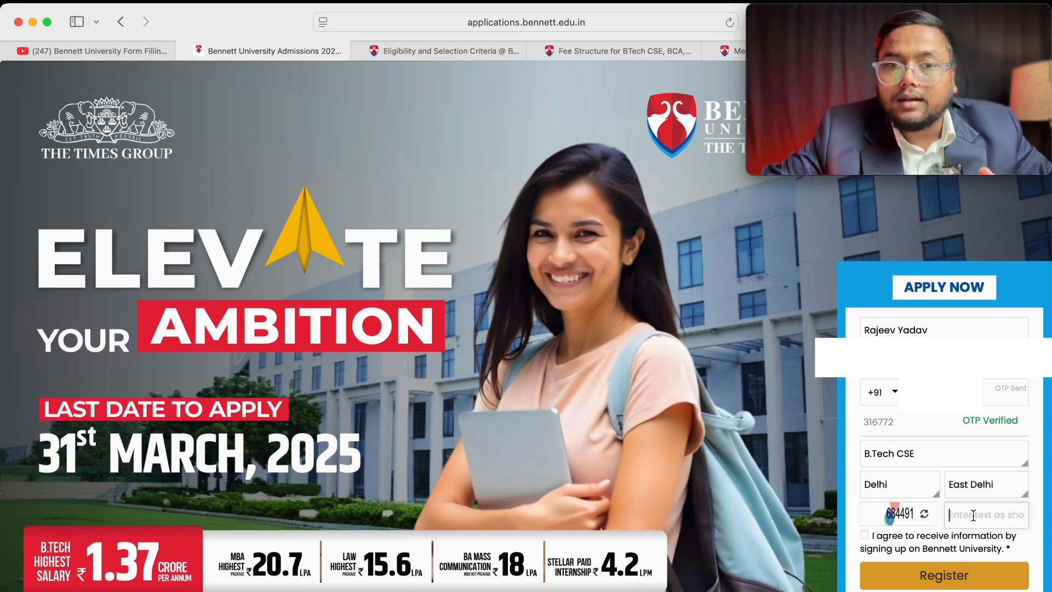
{"action": "left_click", "coordinate": [926, 580]}
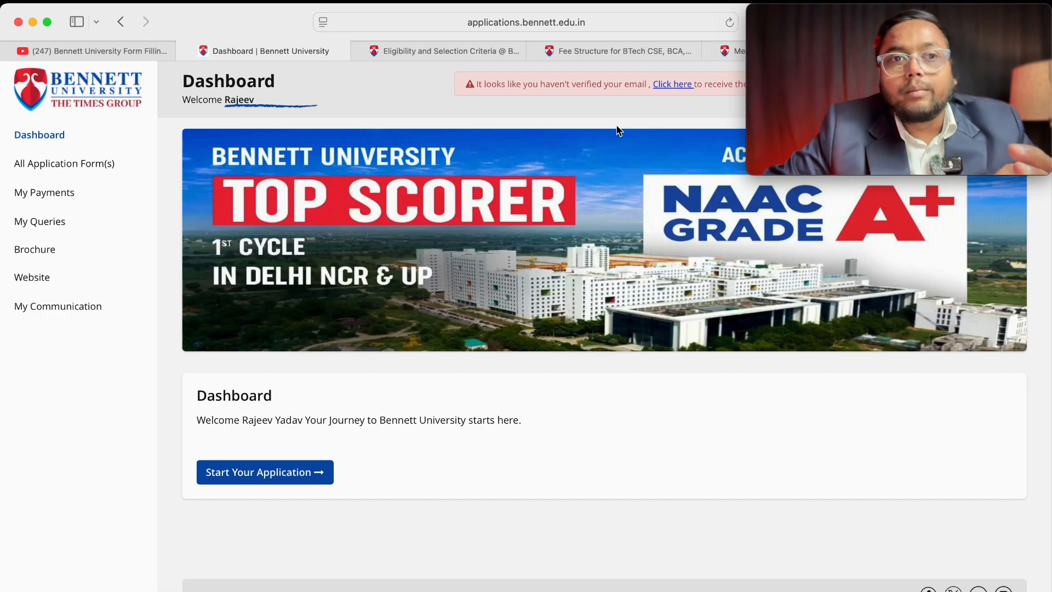
Step: Send the email verification link, then browse the application forms via Start Your Application
{"action": "left_click", "coordinate": [674, 85]}
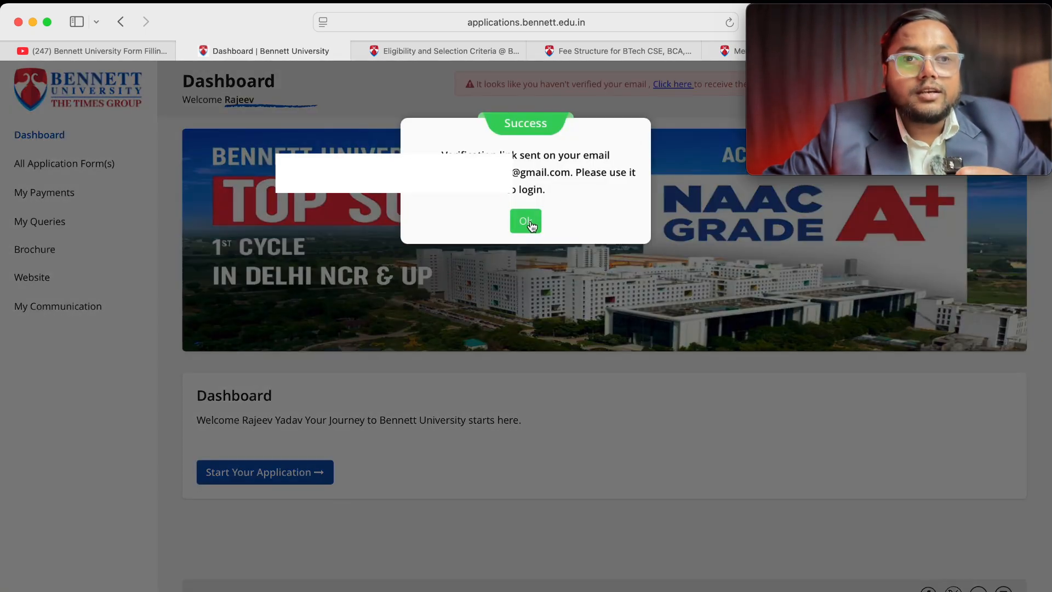
{"action": "left_click", "coordinate": [526, 222]}
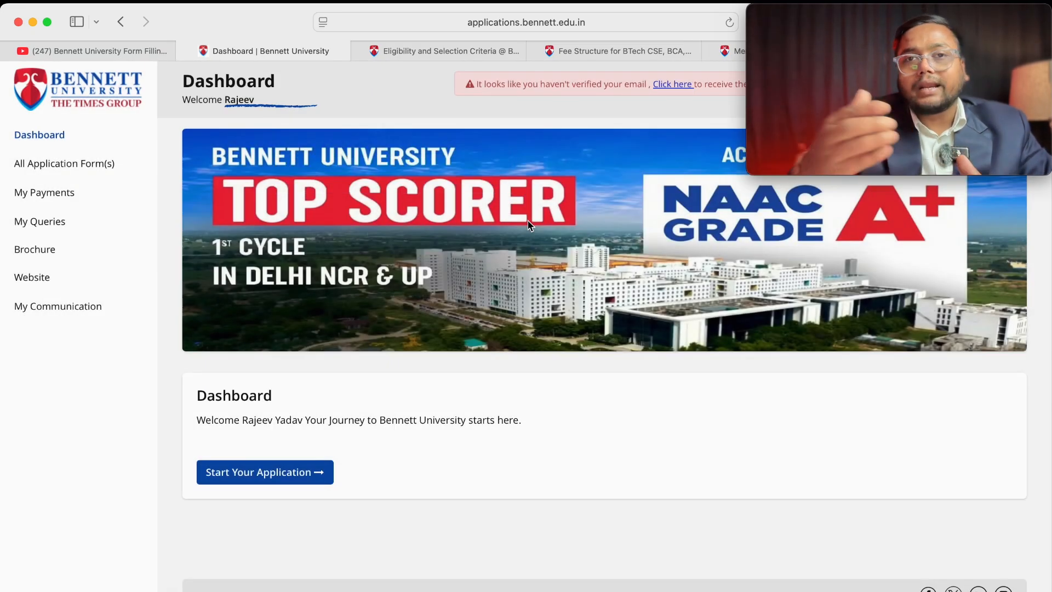
{"action": "left_click", "coordinate": [247, 476]}
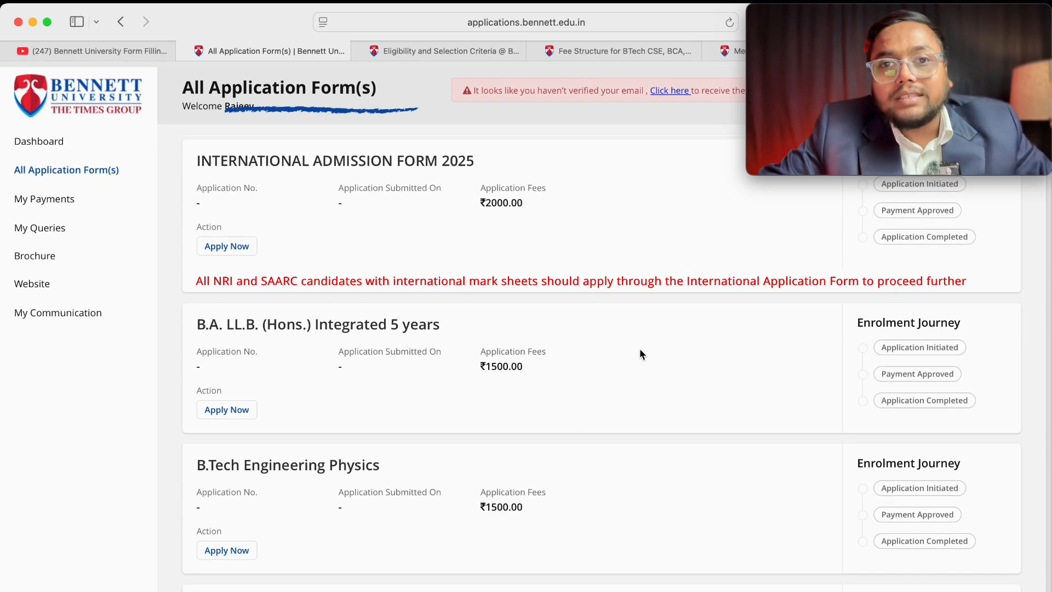
{"action": "scroll", "coordinate": [640, 349], "scroll_direction": "down", "scroll_amount": 1}
{"action": "scroll", "coordinate": [640, 350], "scroll_direction": "down", "scroll_amount": 5}
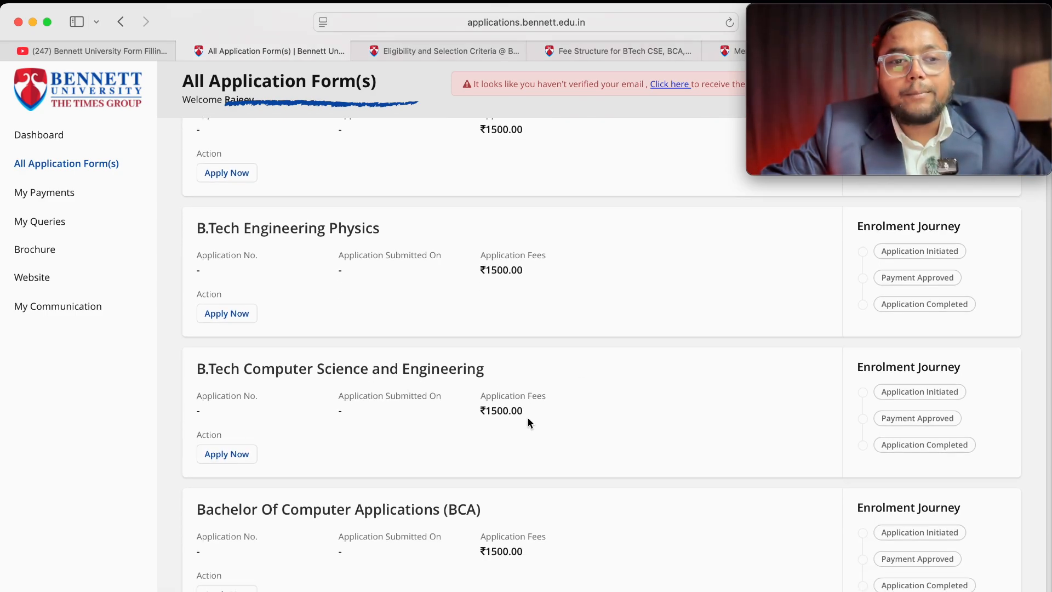
Step: Apply for B.Tech Computer Science and Engineering and agree to the admission terms
{"action": "left_click", "coordinate": [242, 457]}
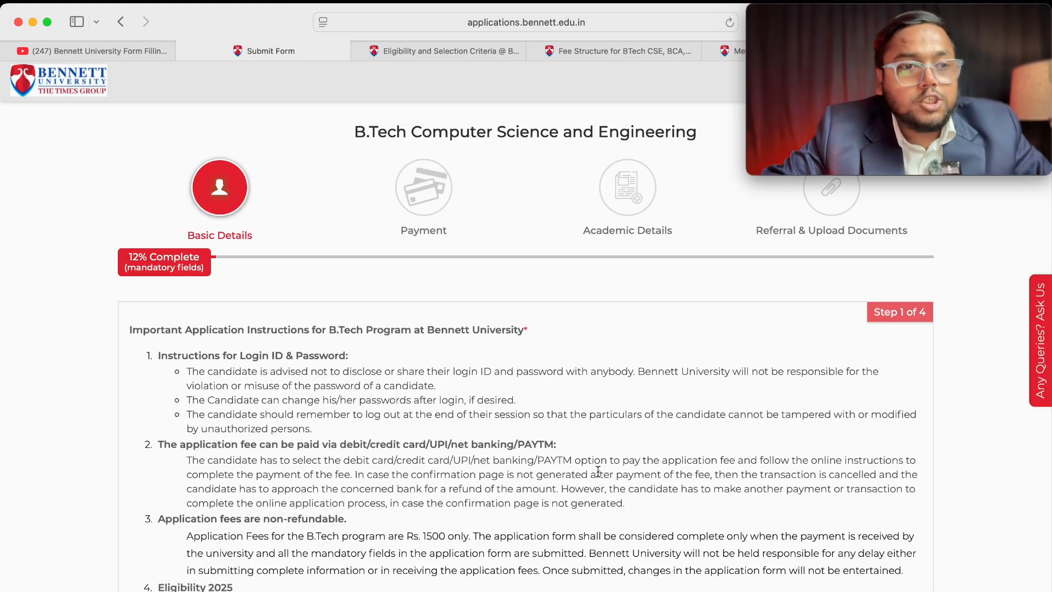
{"action": "scroll", "coordinate": [598, 471], "scroll_direction": "down", "scroll_amount": 10}
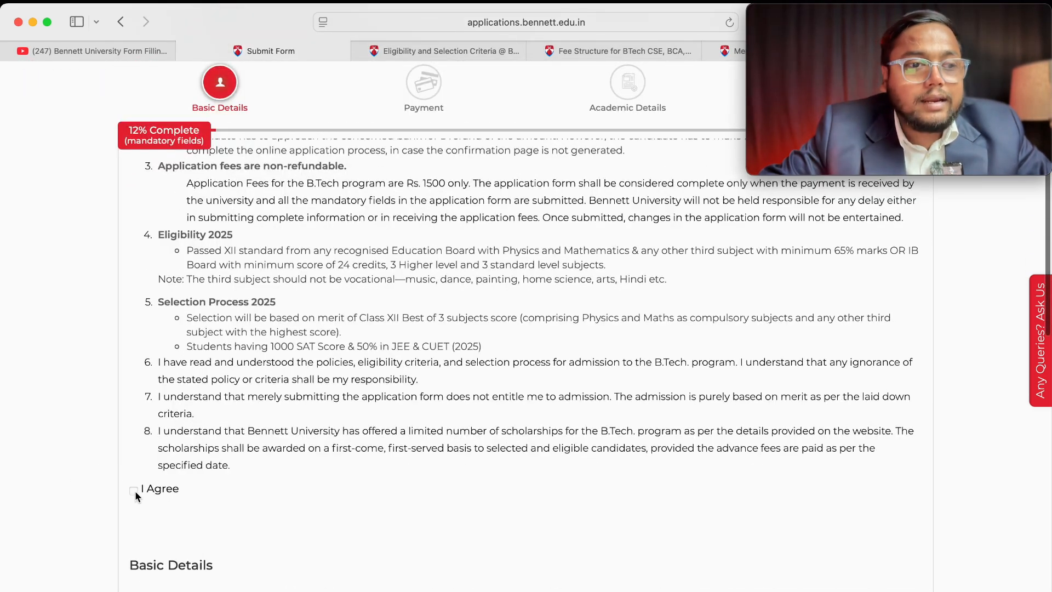
{"action": "left_click", "coordinate": [134, 492]}
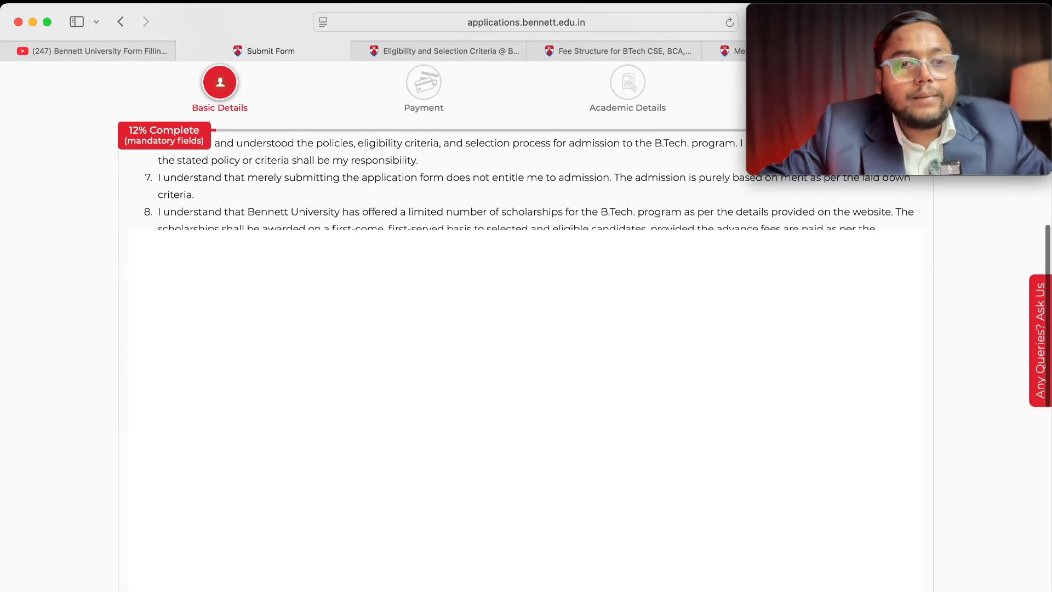
{"action": "scroll", "coordinate": [526, 351], "scroll_direction": "down", "scroll_amount": 3}
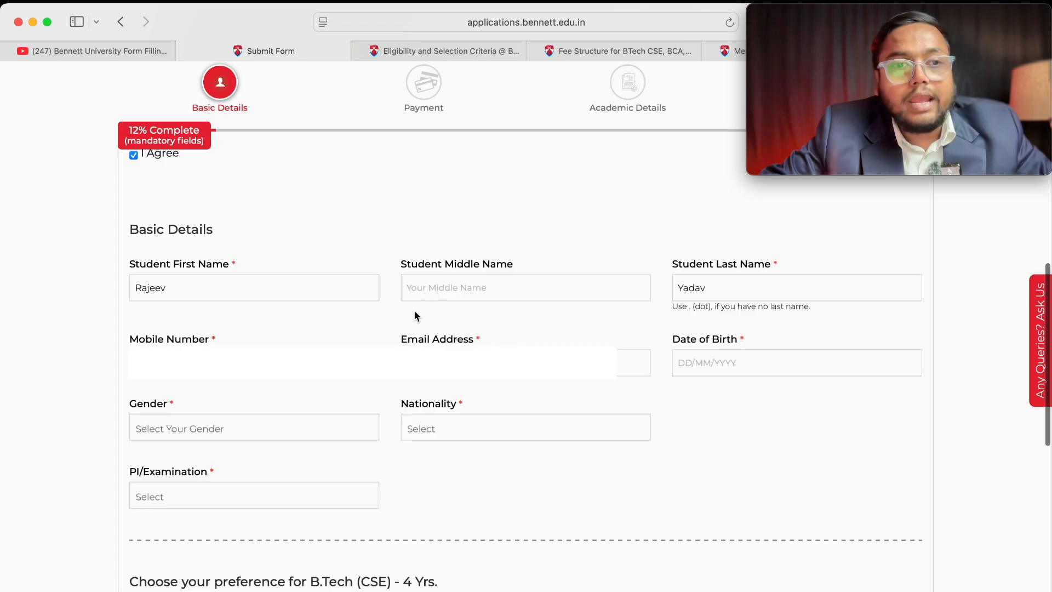
{"action": "left_click", "coordinate": [777, 368]}
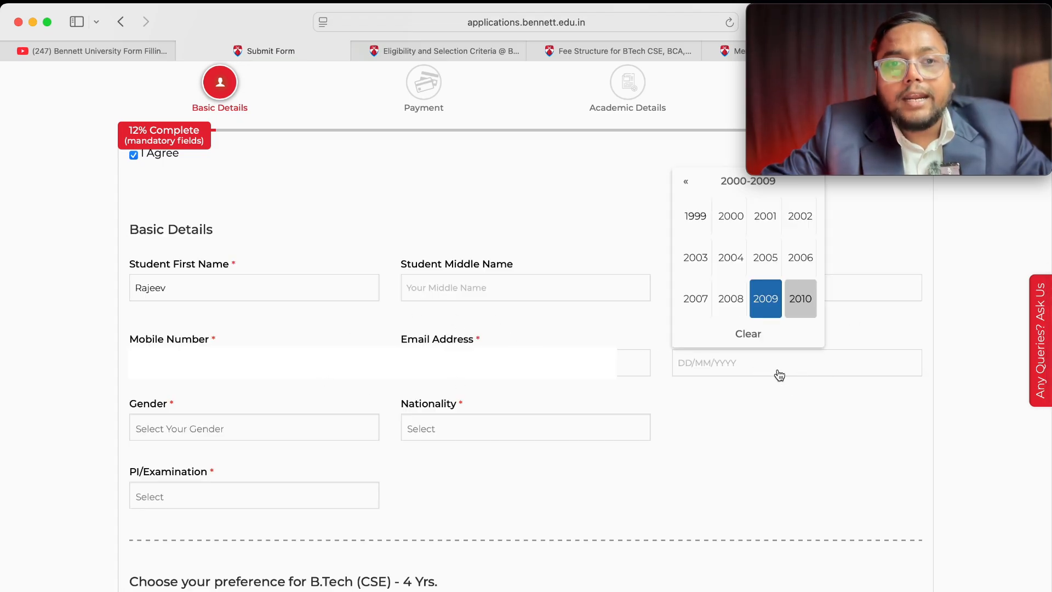
{"action": "left_click", "coordinate": [763, 261]}
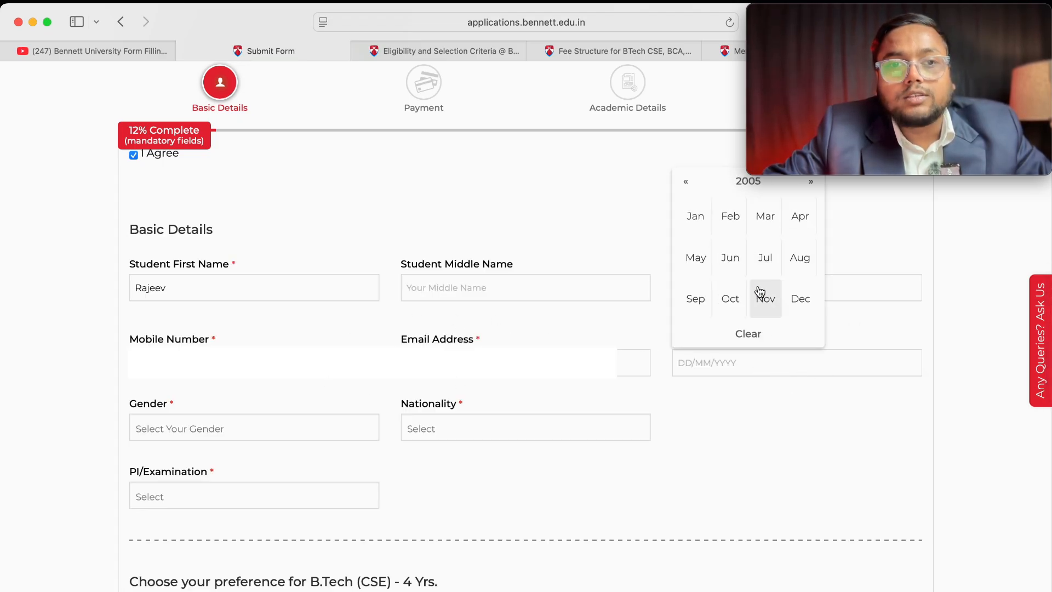
{"action": "left_click", "coordinate": [734, 296]}
{"action": "left_click", "coordinate": [729, 269]}
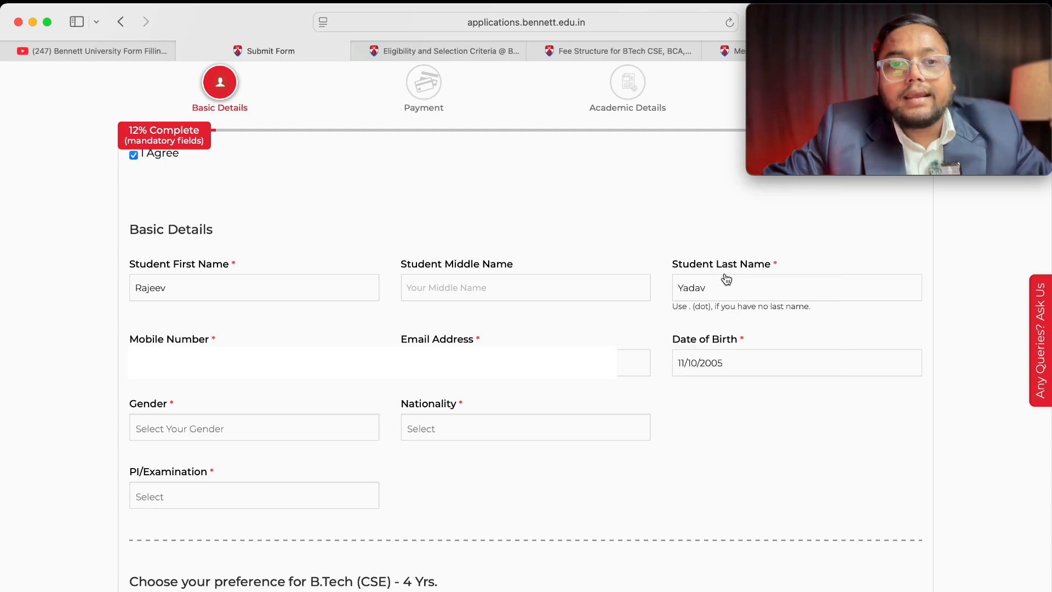
{"action": "left_click", "coordinate": [285, 430]}
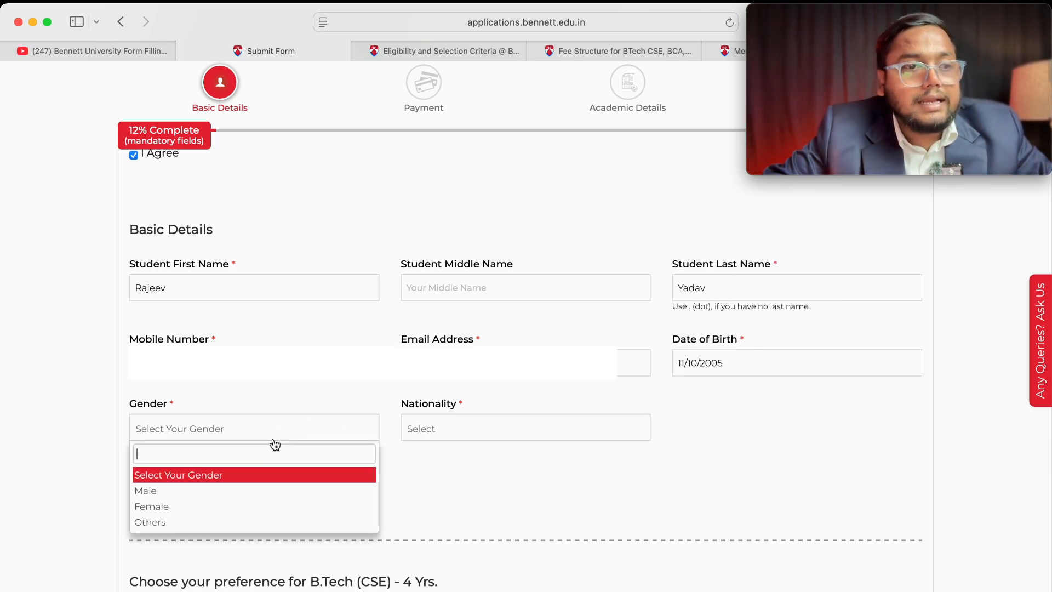
{"action": "left_click", "coordinate": [214, 492]}
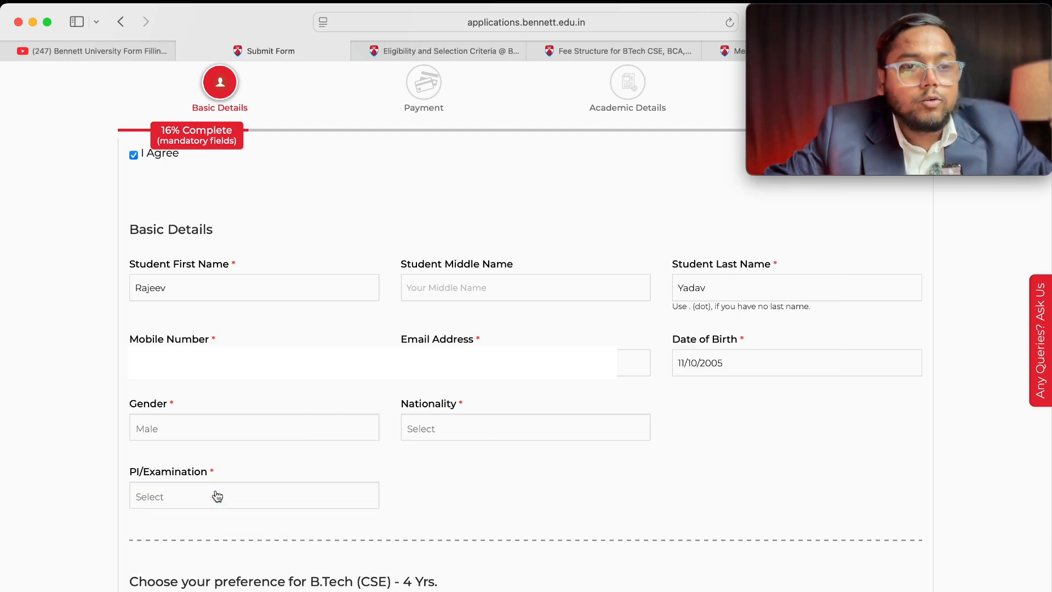
{"action": "left_click", "coordinate": [449, 427]}
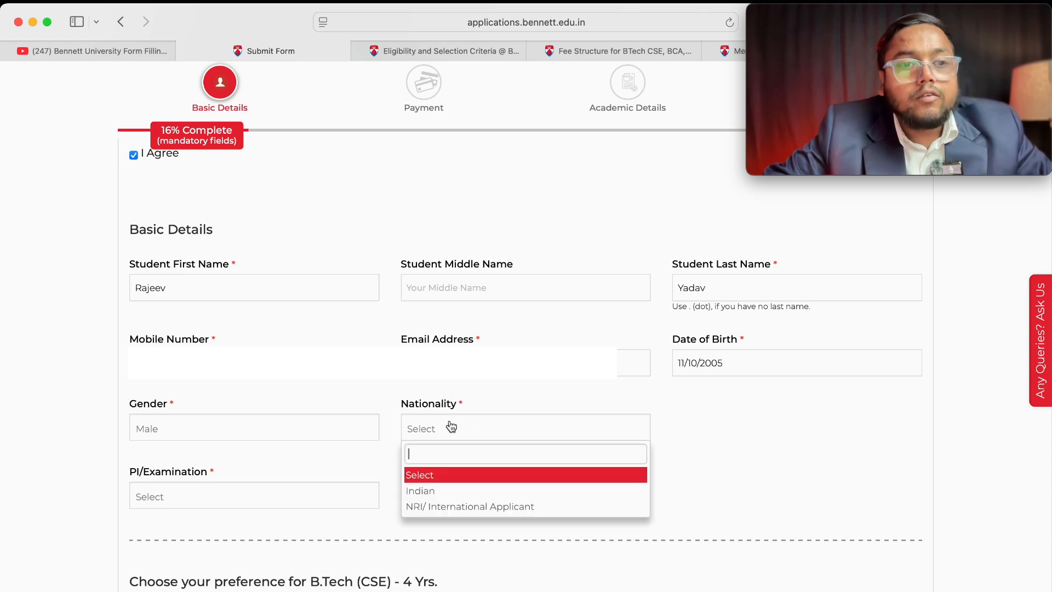
{"action": "left_click", "coordinate": [455, 492]}
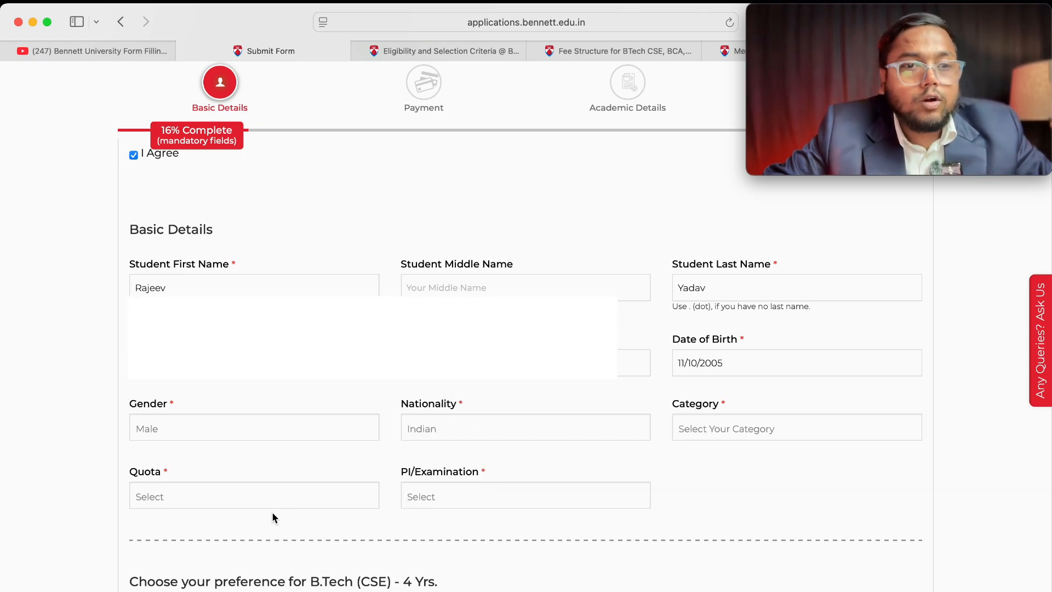
{"action": "scroll", "coordinate": [323, 495], "scroll_direction": "down", "scroll_amount": 1}
Step: Choose category General, quota NA and Online for PI/Examination
{"action": "left_click", "coordinate": [718, 393]}
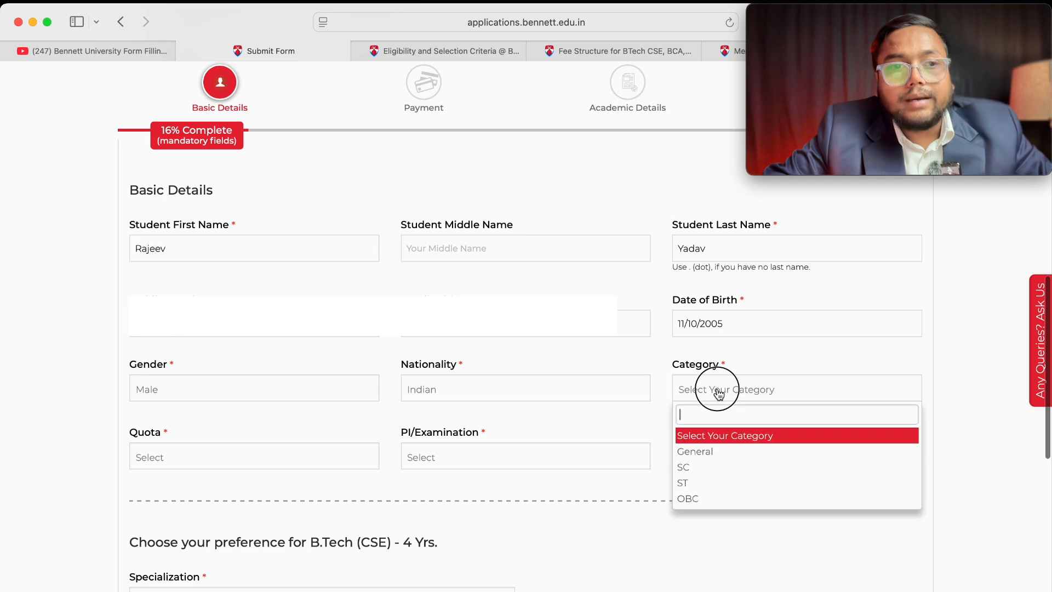
{"action": "left_click", "coordinate": [718, 452]}
{"action": "left_click", "coordinate": [226, 463]}
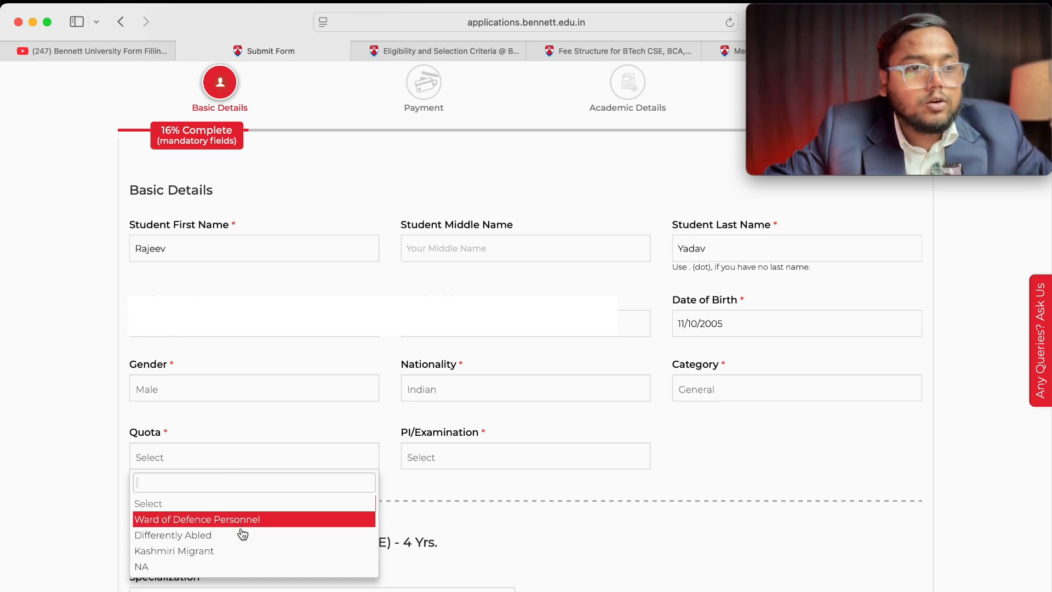
{"action": "left_click", "coordinate": [226, 568]}
{"action": "left_click", "coordinate": [480, 465]}
{"action": "left_click", "coordinate": [460, 495]}
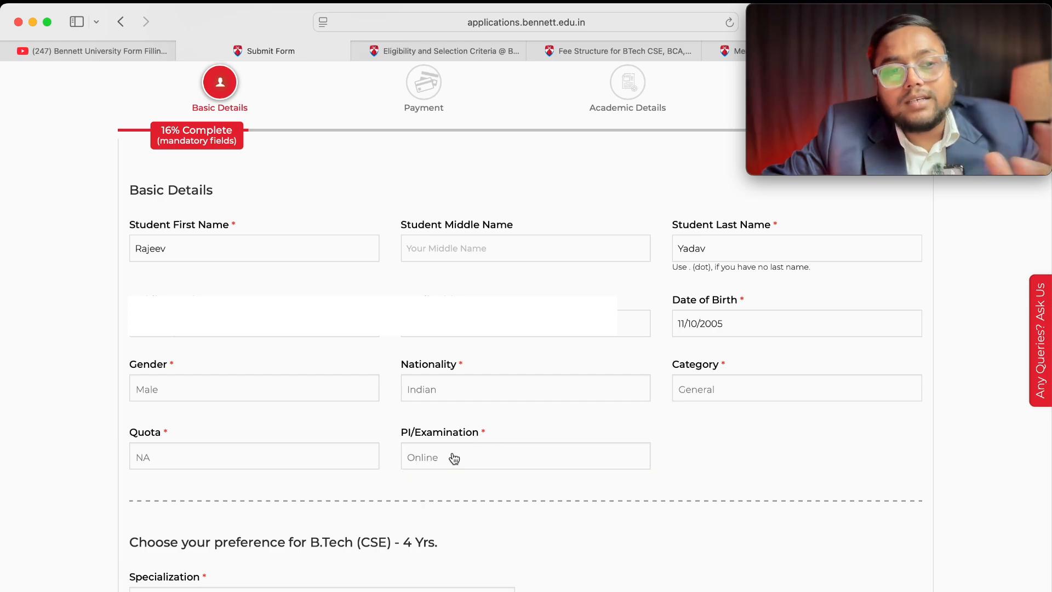
{"action": "scroll", "coordinate": [460, 474], "scroll_direction": "down", "scroll_amount": 5}
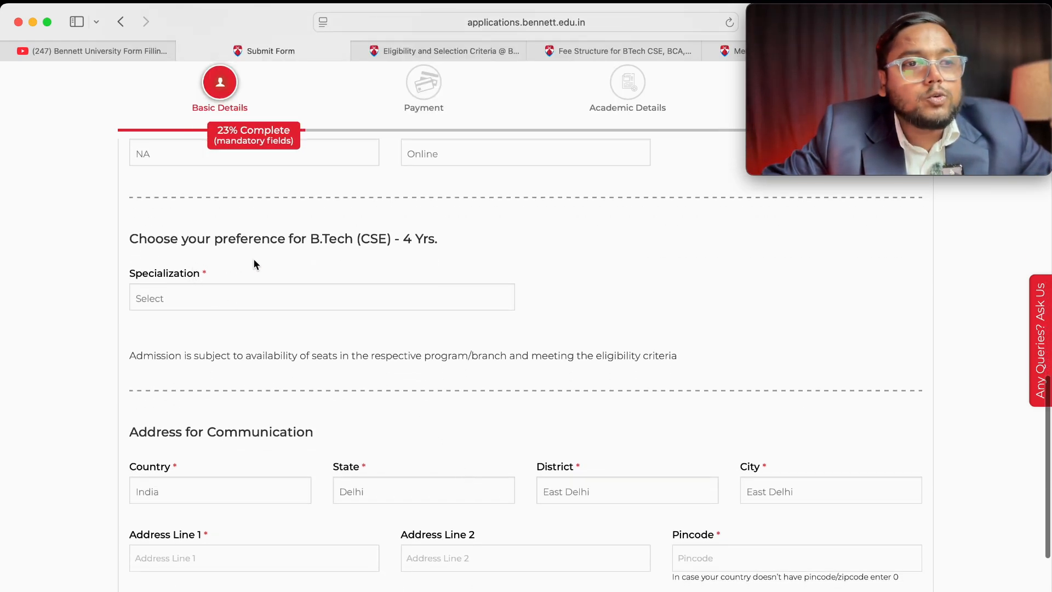
Step: Choose Data Science as the specialization and keep East Delhi as the district
{"action": "left_click", "coordinate": [368, 303]}
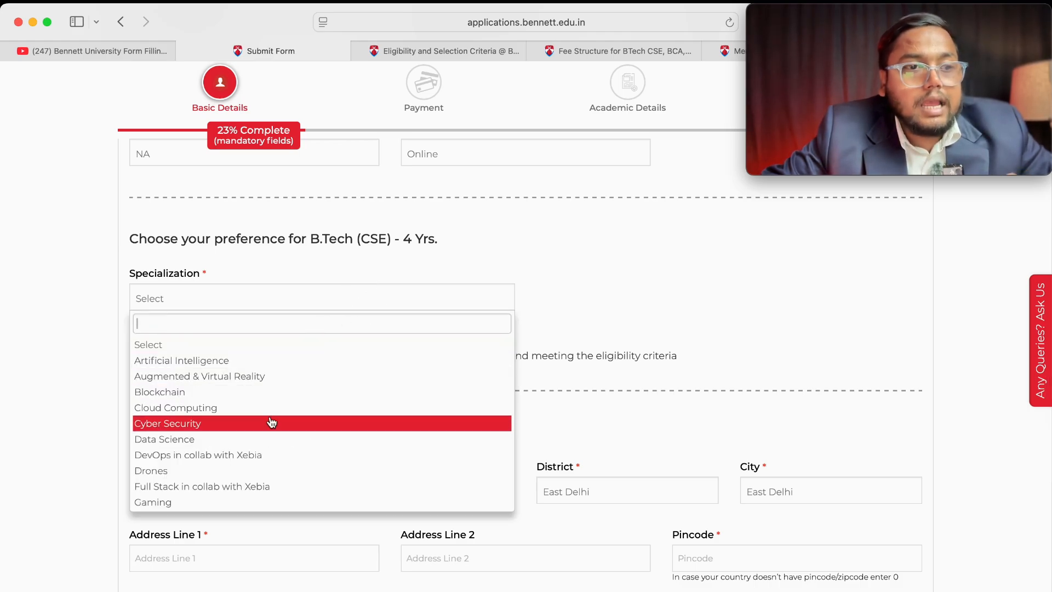
{"action": "left_click", "coordinate": [267, 438]}
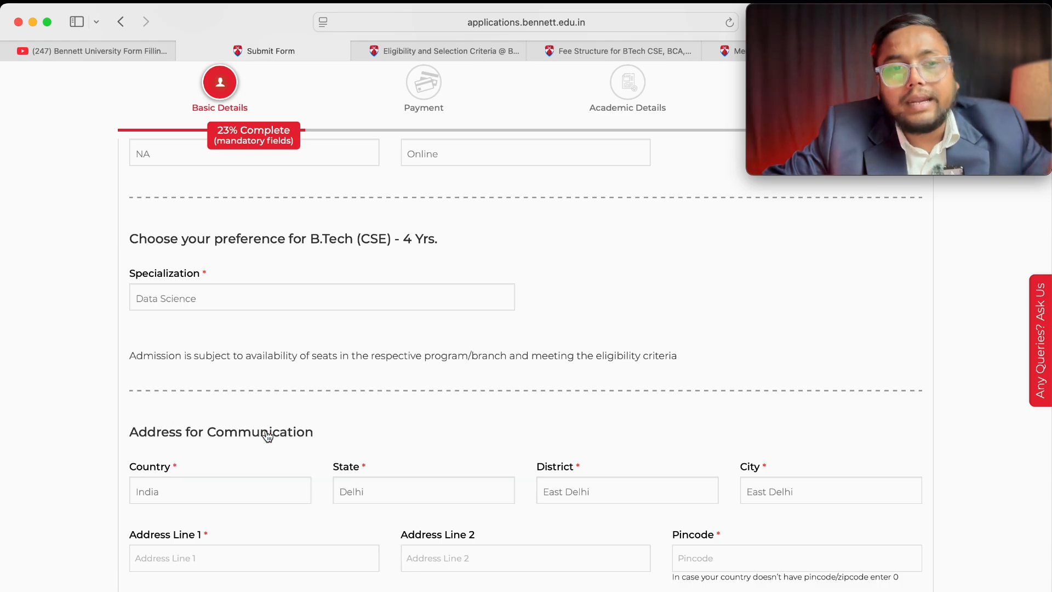
{"action": "scroll", "coordinate": [266, 436], "scroll_direction": "down", "scroll_amount": 4}
{"action": "scroll", "coordinate": [266, 435], "scroll_direction": "down", "scroll_amount": 2}
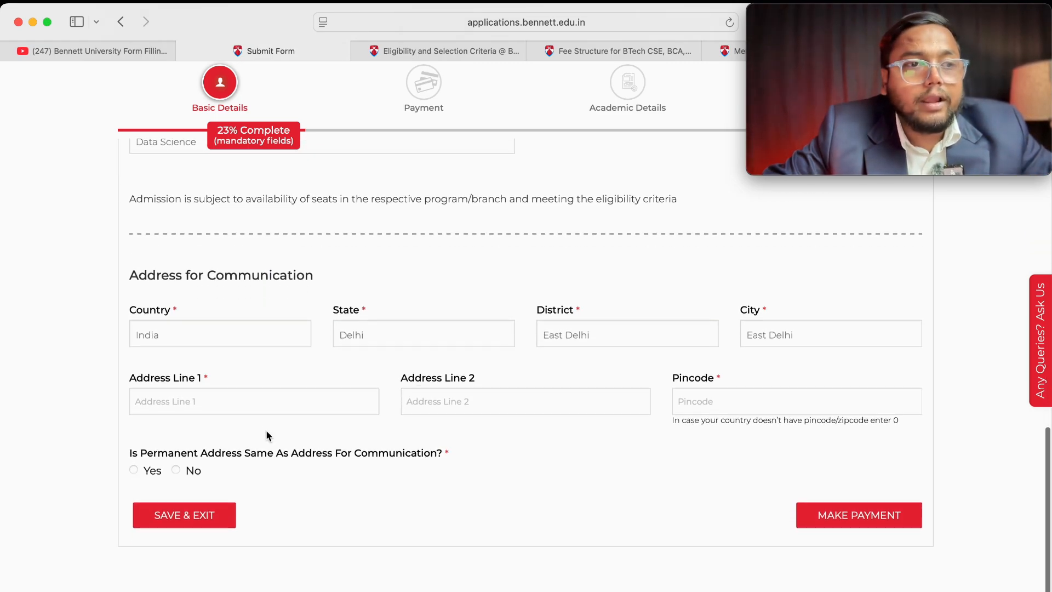
{"action": "left_click", "coordinate": [599, 329]}
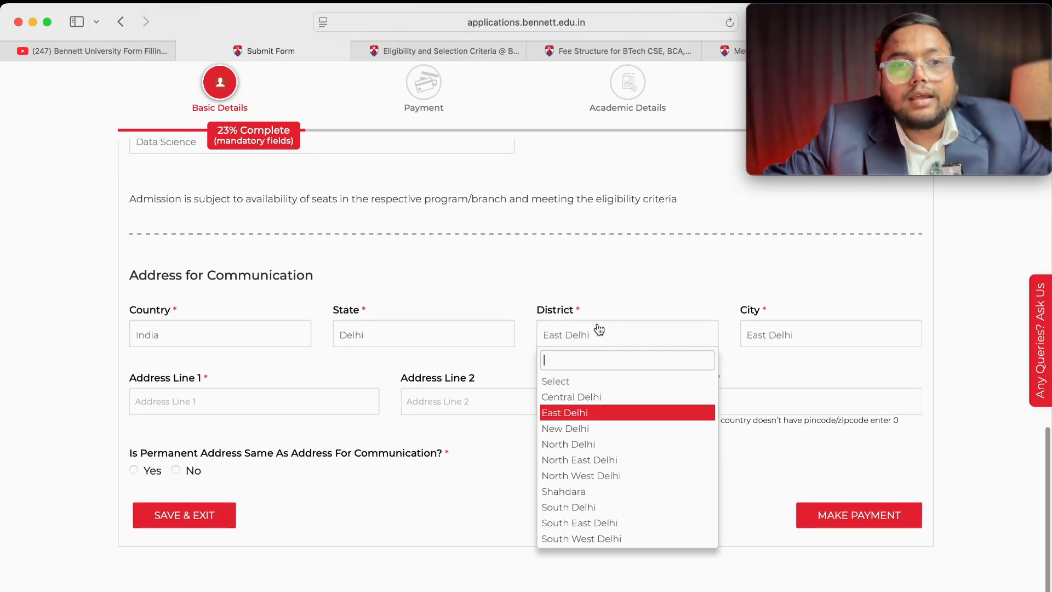
{"action": "left_click", "coordinate": [599, 329]}
{"action": "scroll", "coordinate": [193, 415], "scroll_direction": "down", "scroll_amount": 1}
Step: Enter both communication address lines and the pincode, and mark the permanent address as the same
{"action": "left_click", "coordinate": [199, 371]}
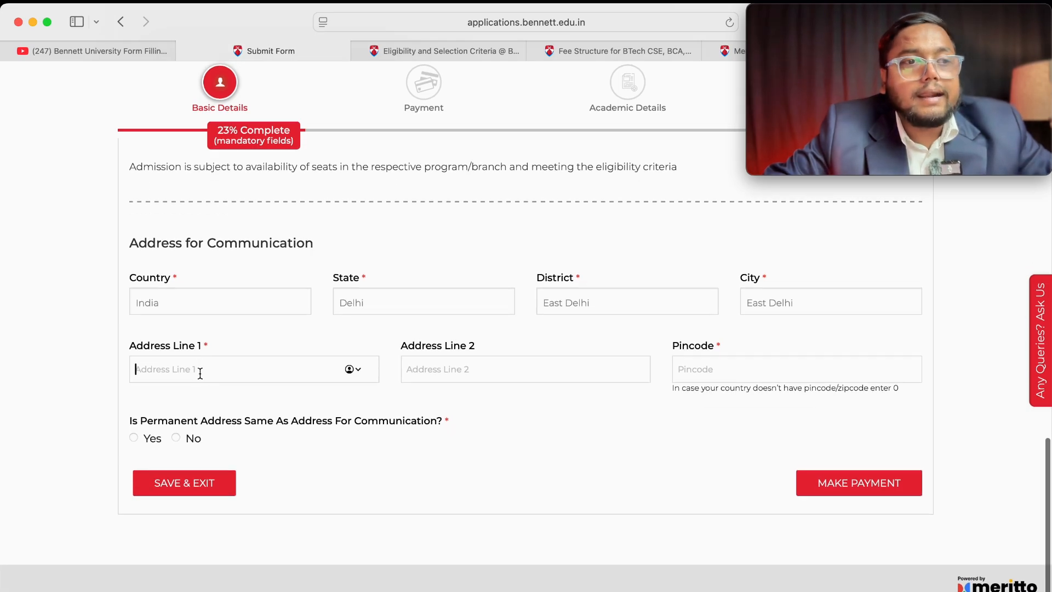
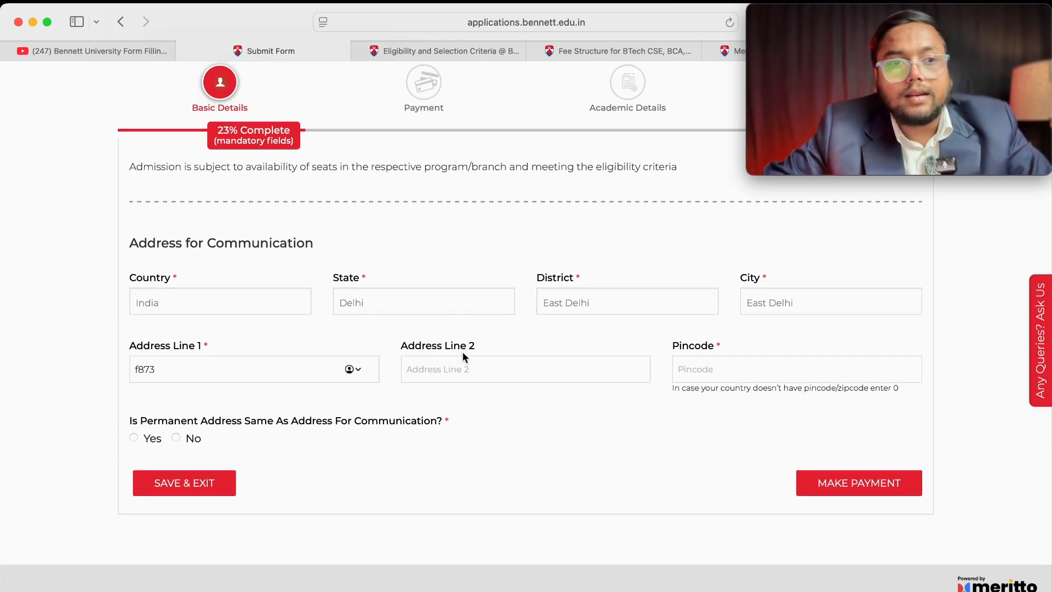
{"action": "left_click", "coordinate": [462, 359]}
{"action": "left_click", "coordinate": [737, 371]}
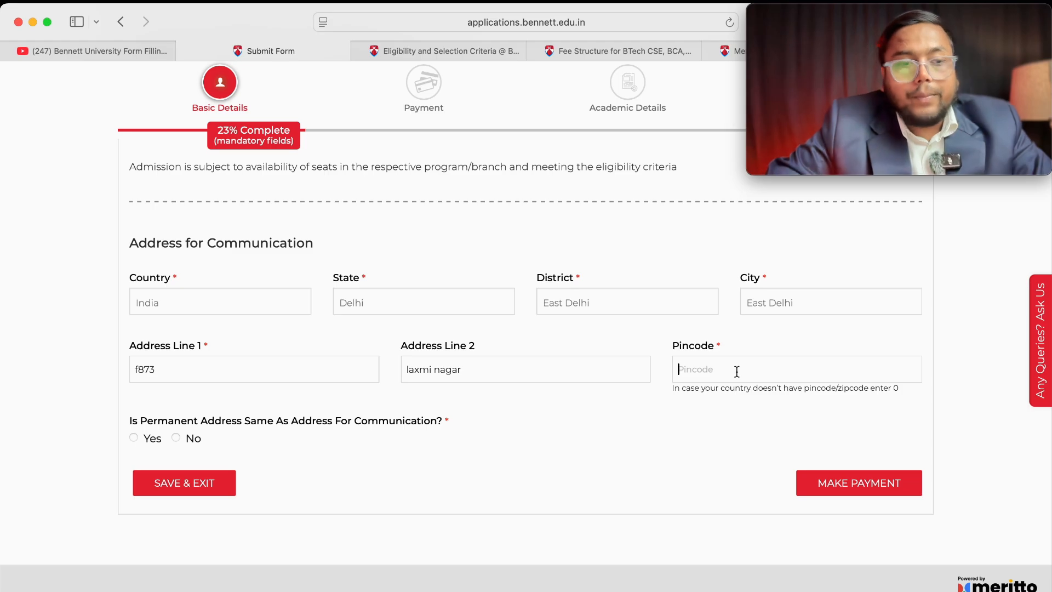
{"action": "type", "text": "110096"}
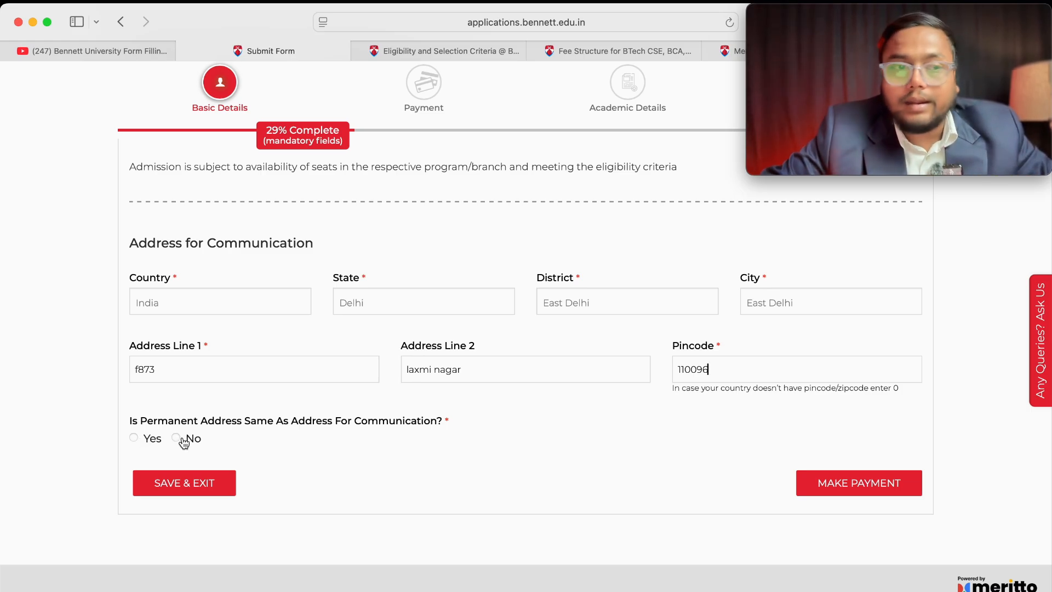
{"action": "left_click", "coordinate": [134, 437]}
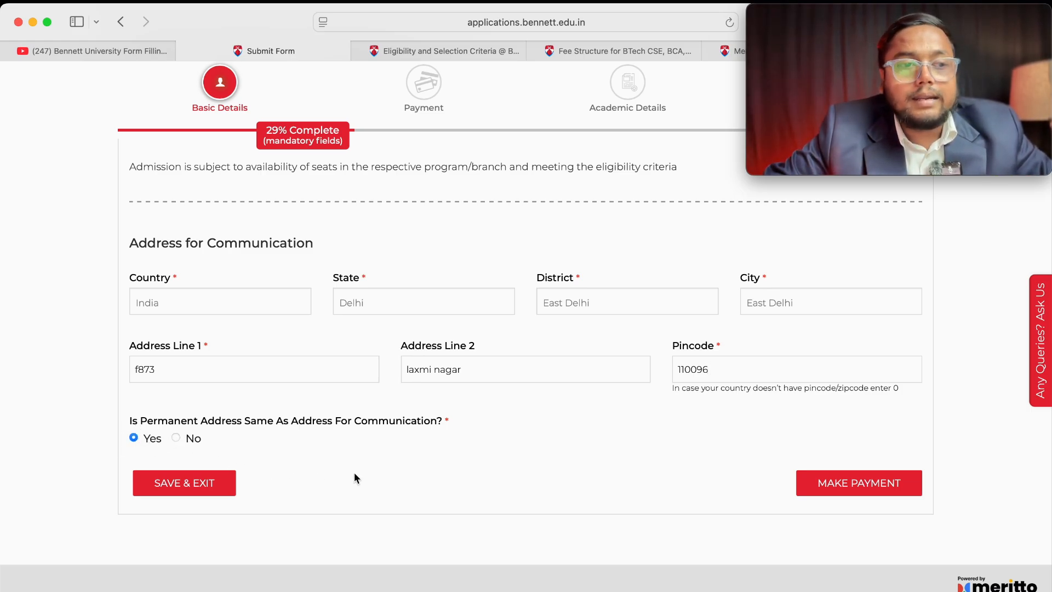
Step: Proceed to PayU for the ₹1500 fee, choose UPI and generate the QR code
{"action": "left_click", "coordinate": [848, 489]}
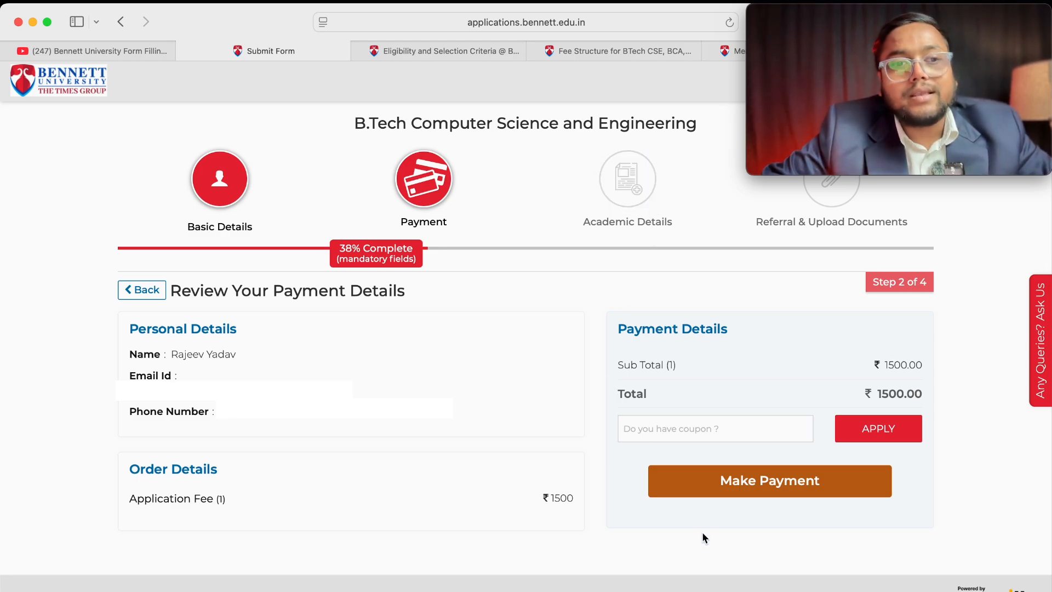
{"action": "left_click", "coordinate": [760, 482]}
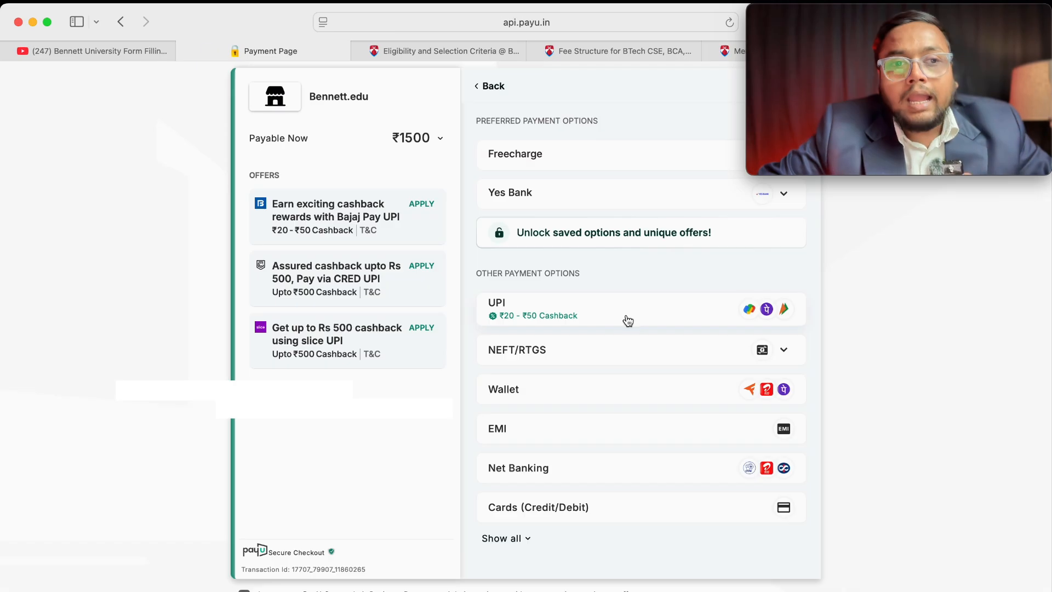
{"action": "left_click", "coordinate": [598, 320]}
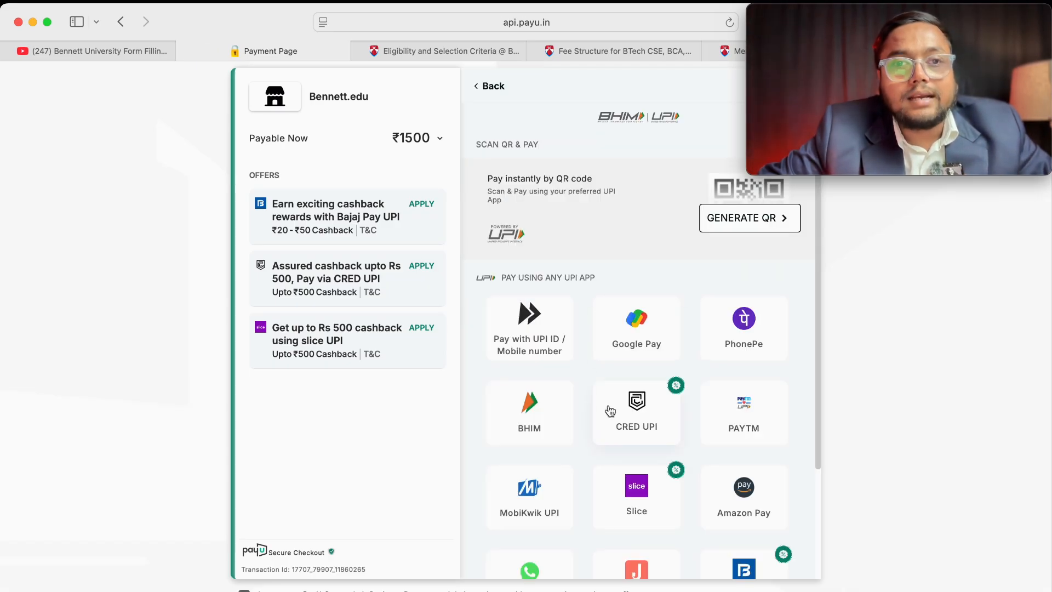
{"action": "left_click", "coordinate": [761, 219]}
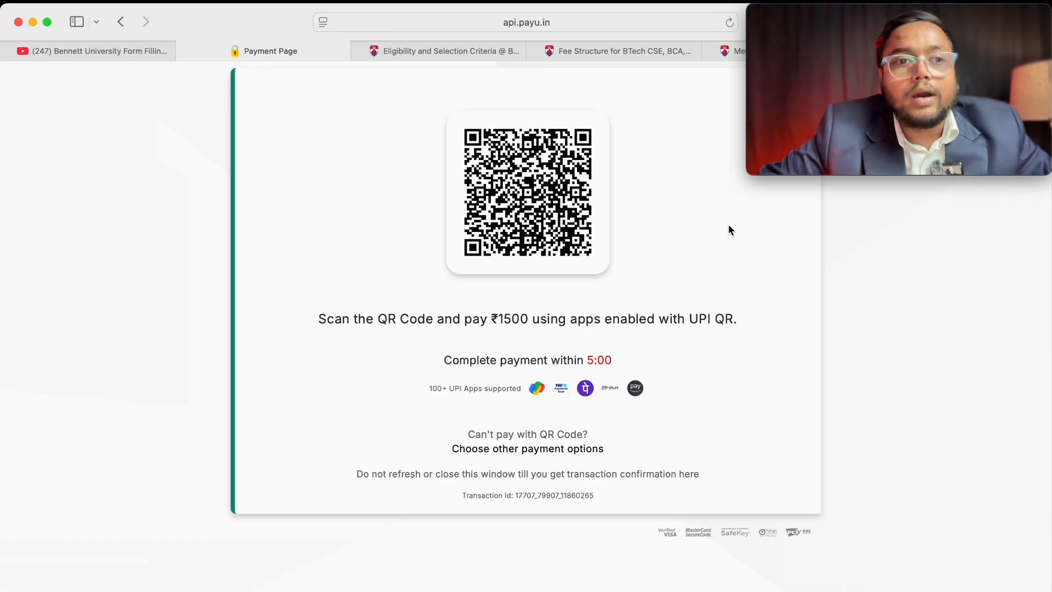